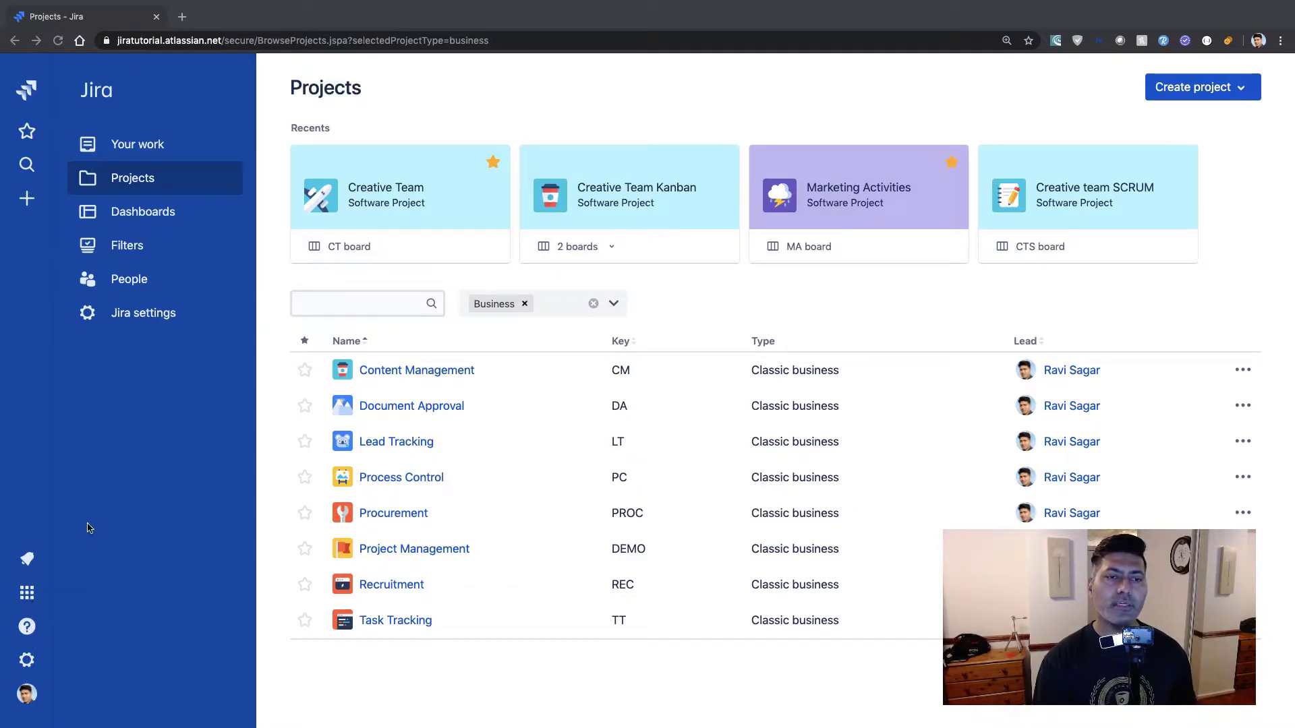
Step: Glance at the app switcher, then open Jira's Settings panel over the Projects page
click(26, 593)
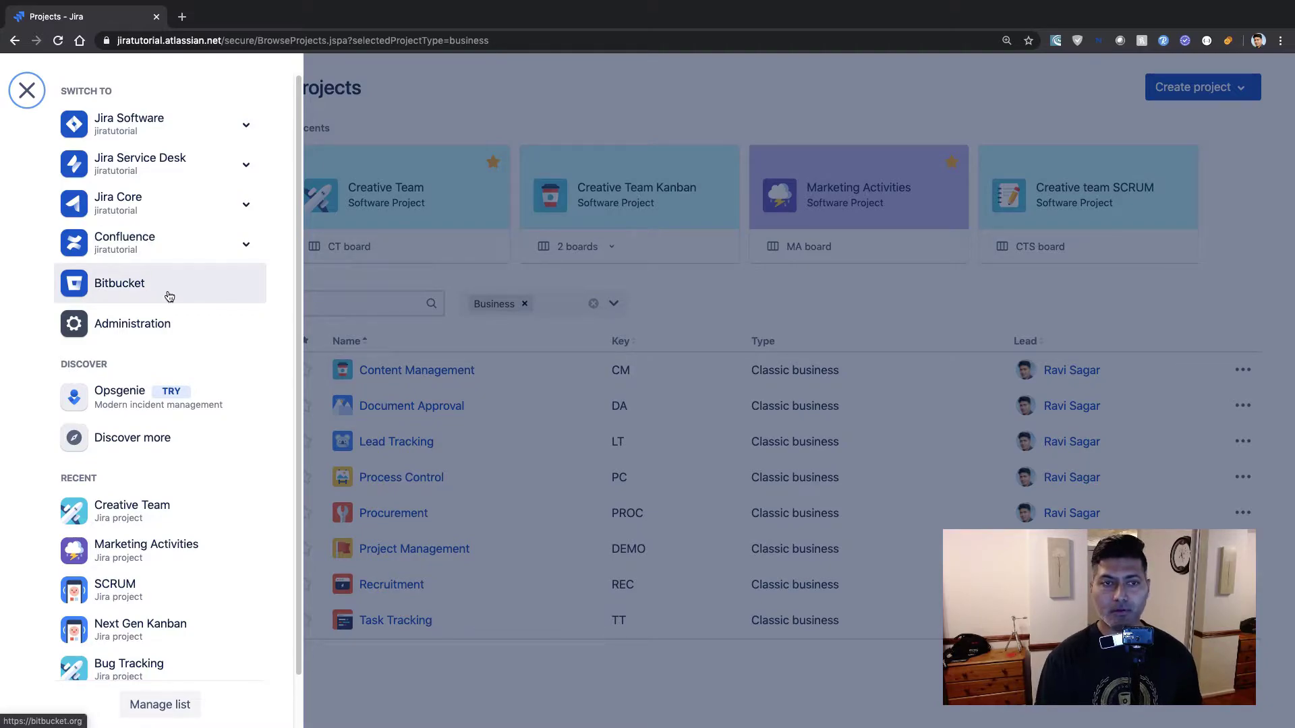
scroll(164, 353, down, 1)
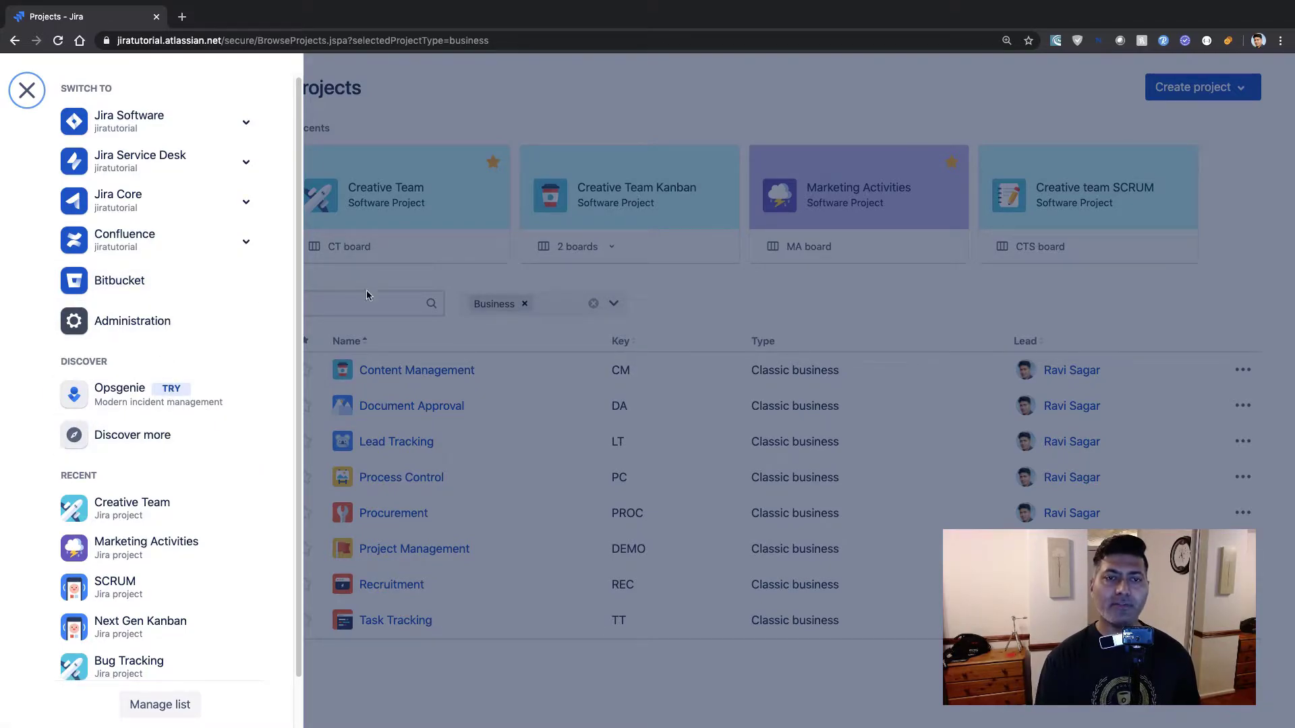
click(410, 262)
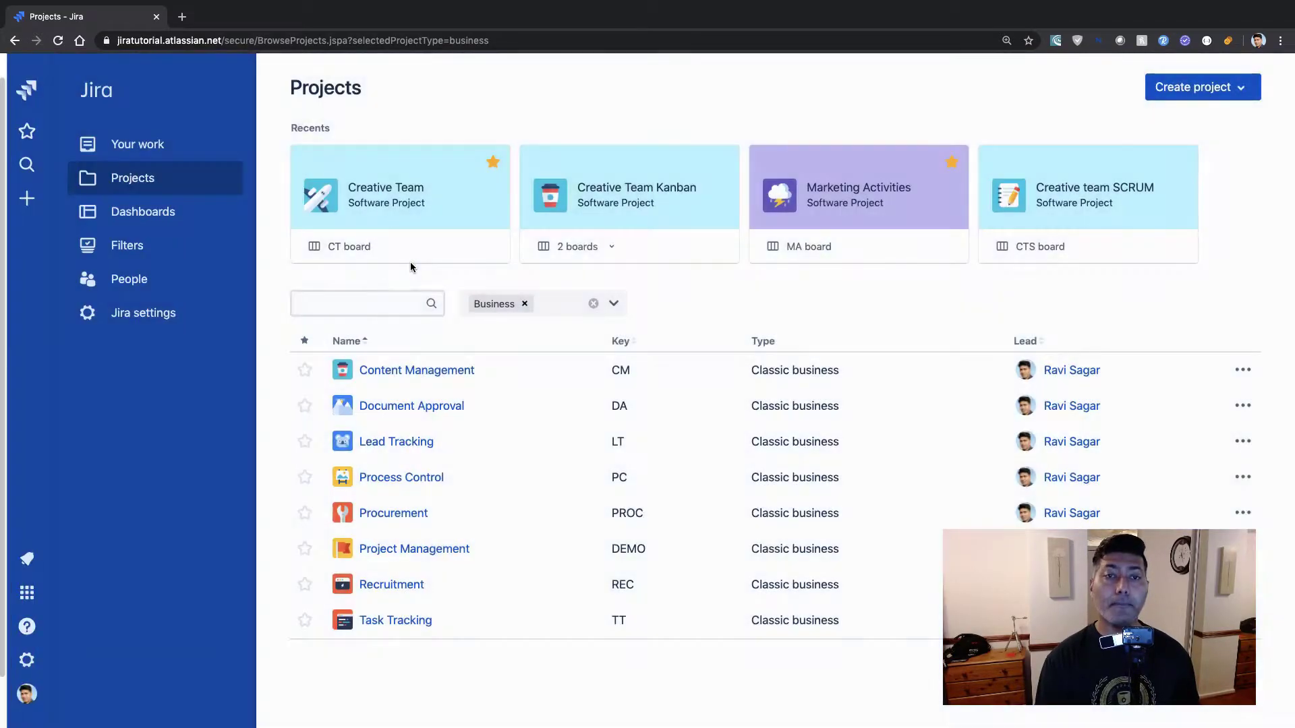
click(27, 652)
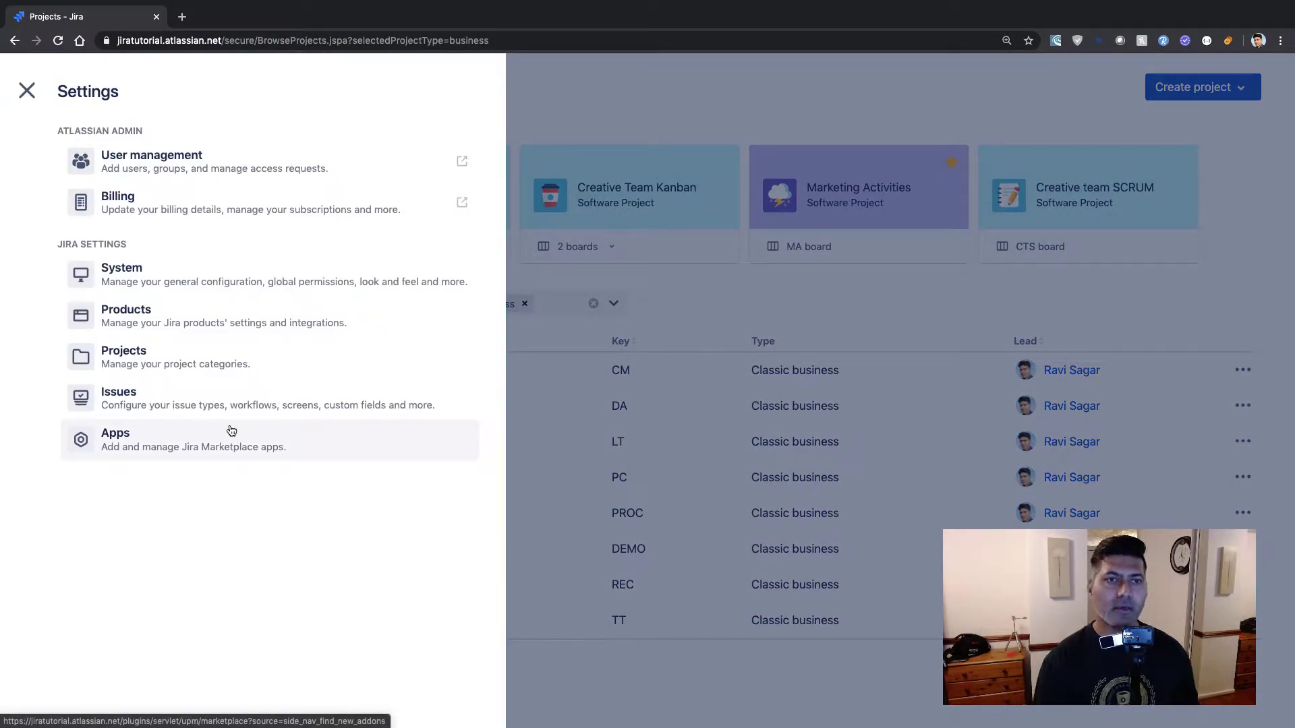
Step: View Billing subscriptions: Confluence, Jira Core and Jira Service Desk free, totalling USD 0.00
click(233, 201)
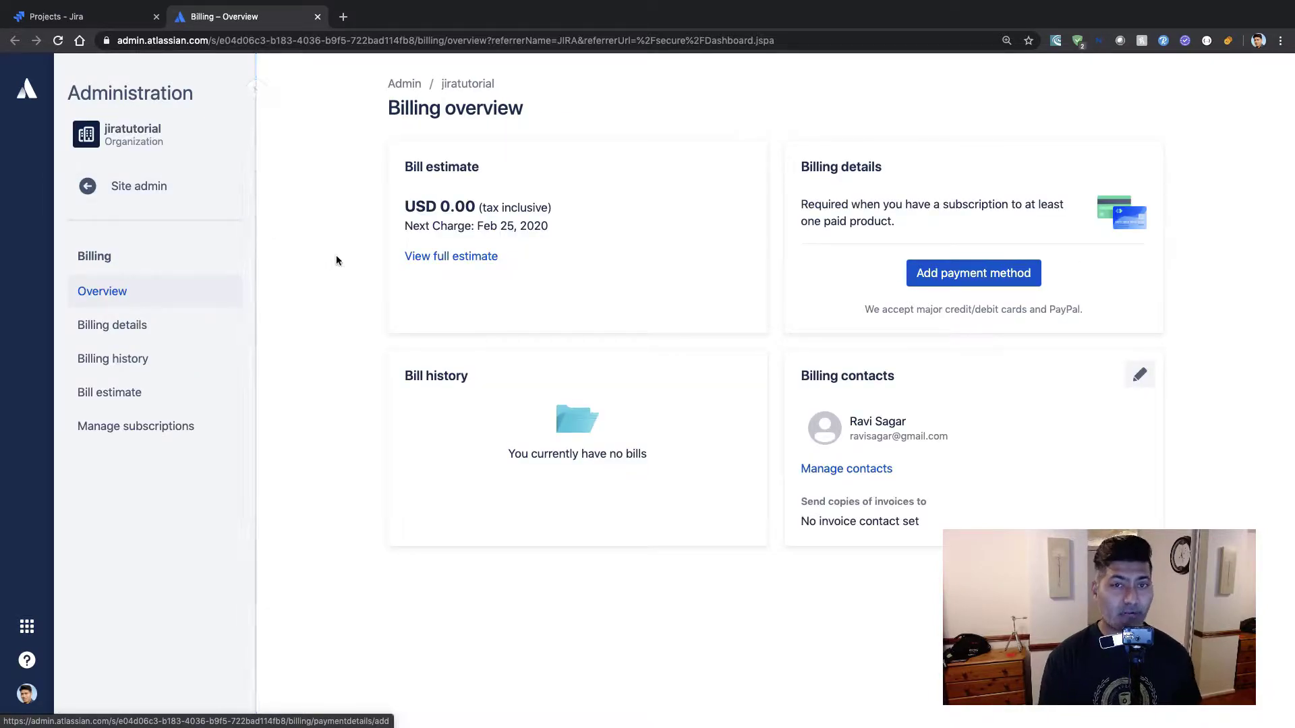
click(133, 427)
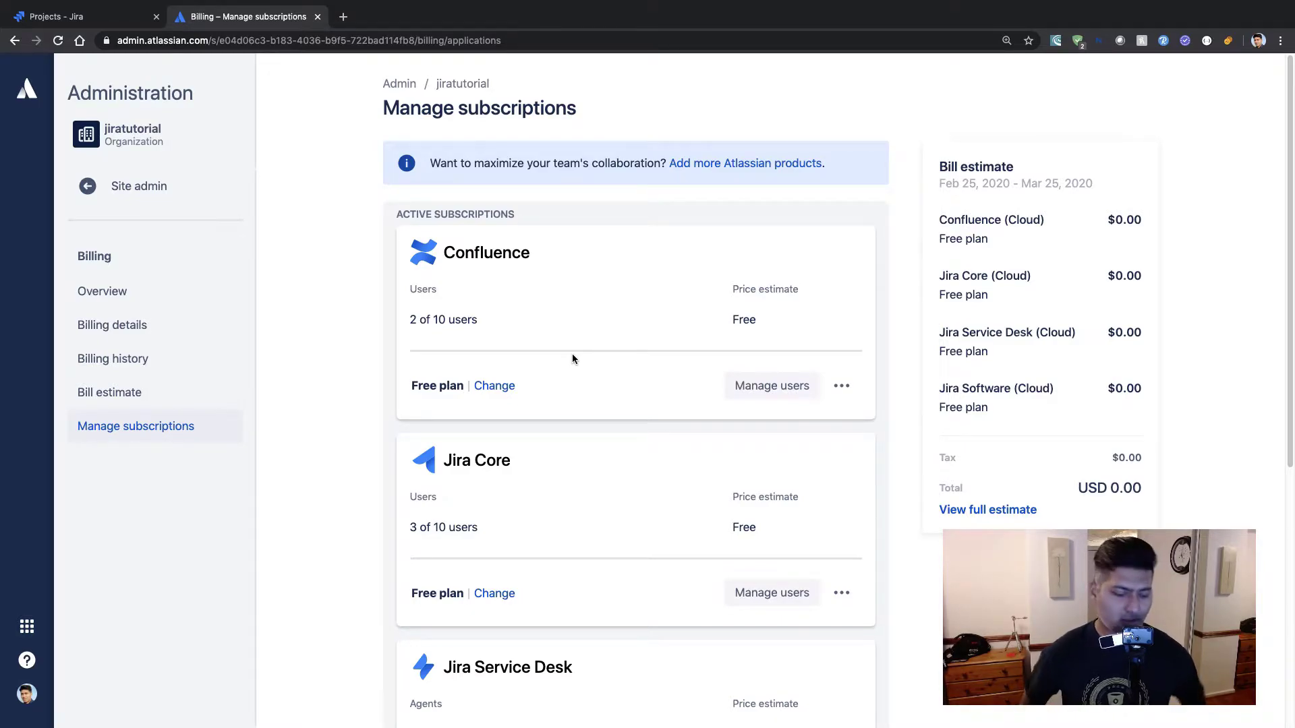
Step: In a new tab, go to atlassian.com and open Confluence's Pricing page
key(ctrl+t)
text(at)
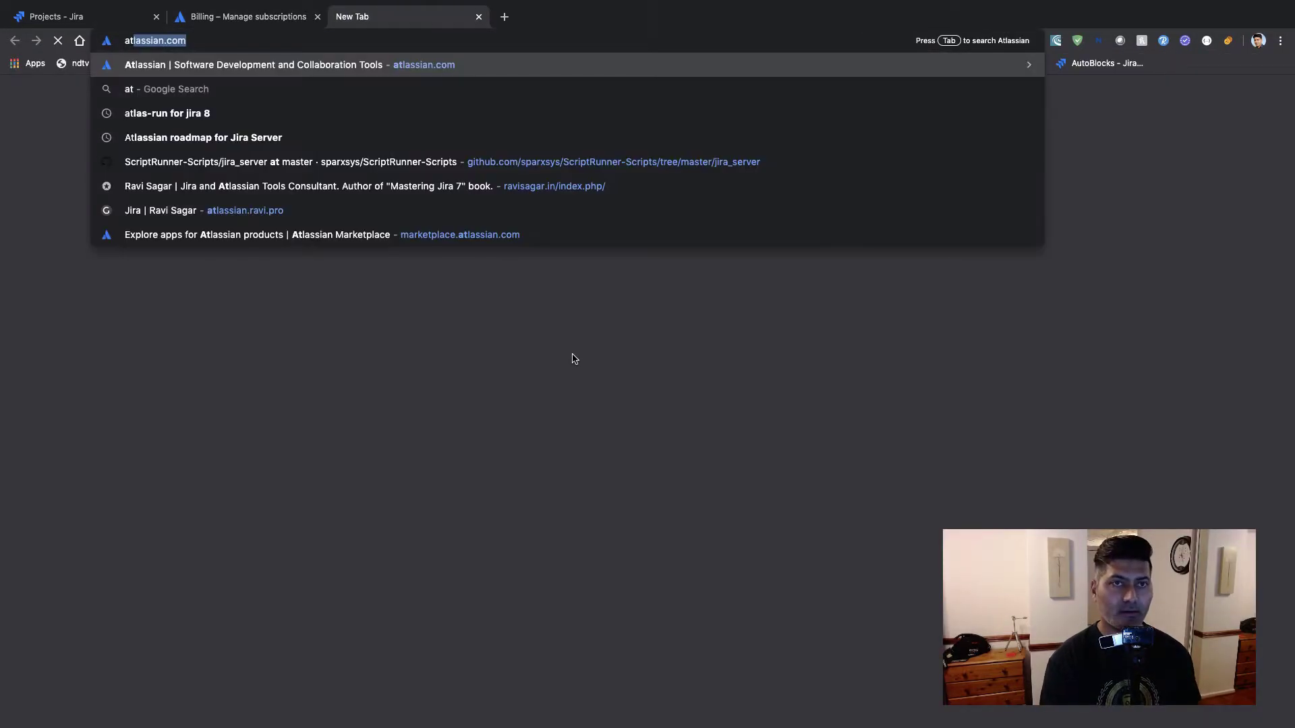
key(Return)
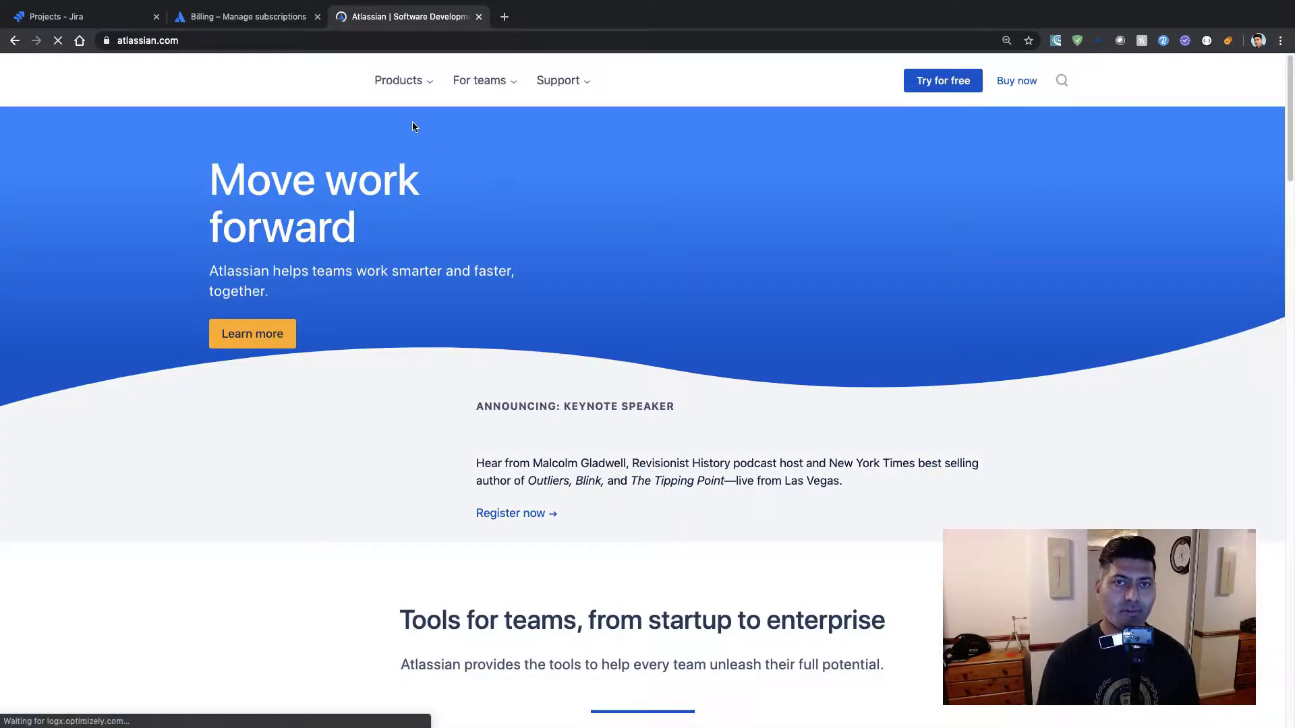
click(425, 82)
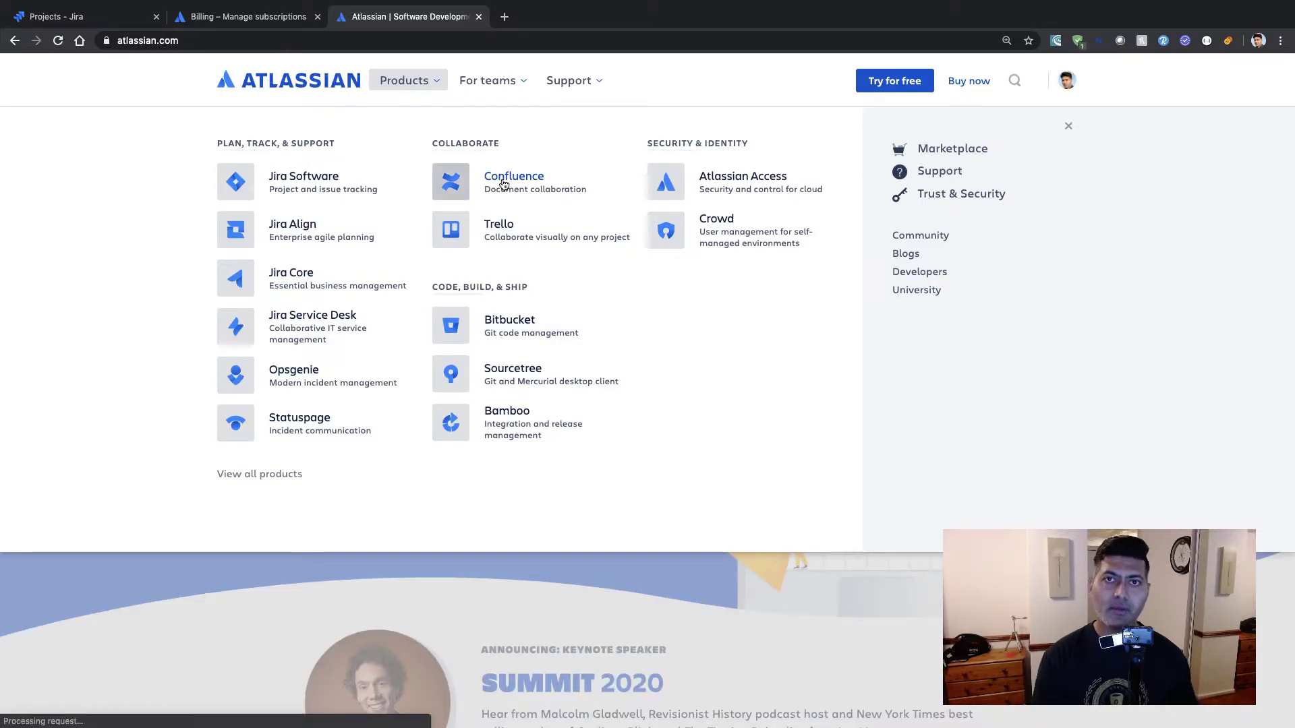
click(503, 184)
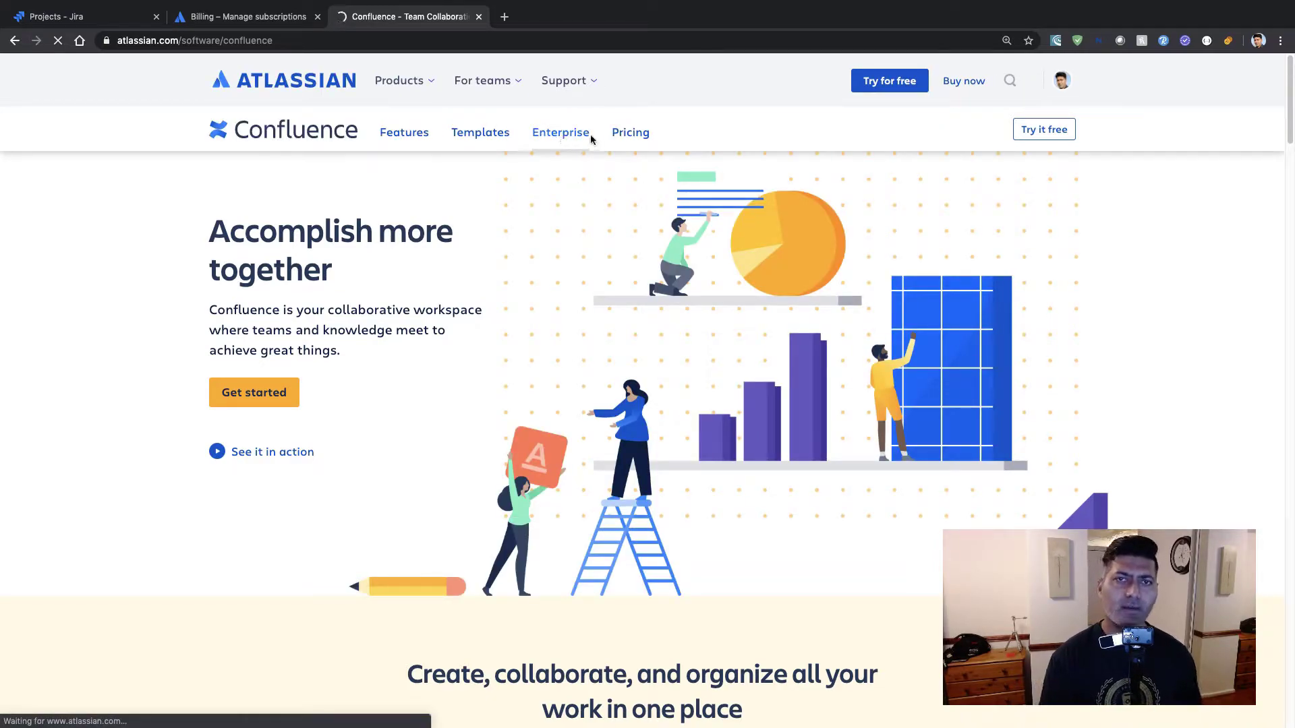
click(632, 138)
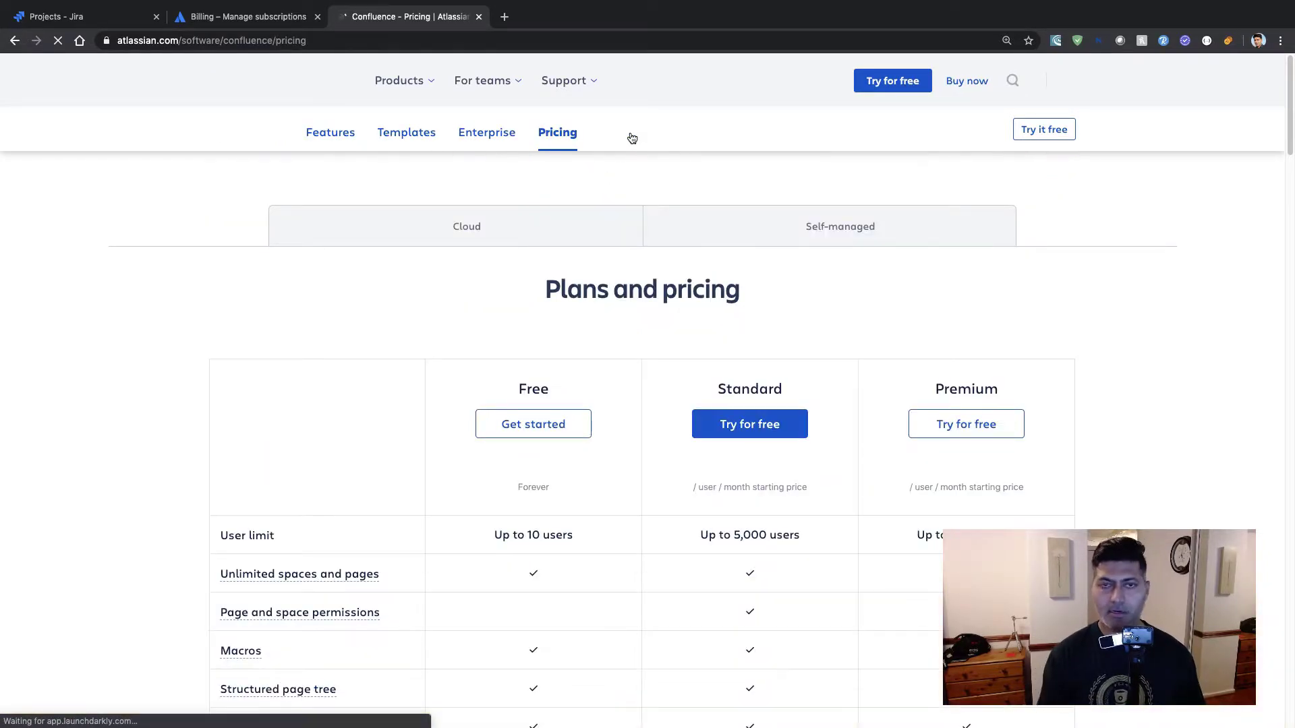
Step: Scroll through the Free, Standard and Premium comparison table, then return to the Projects - Jira tab
scroll(435, 339, down, 2)
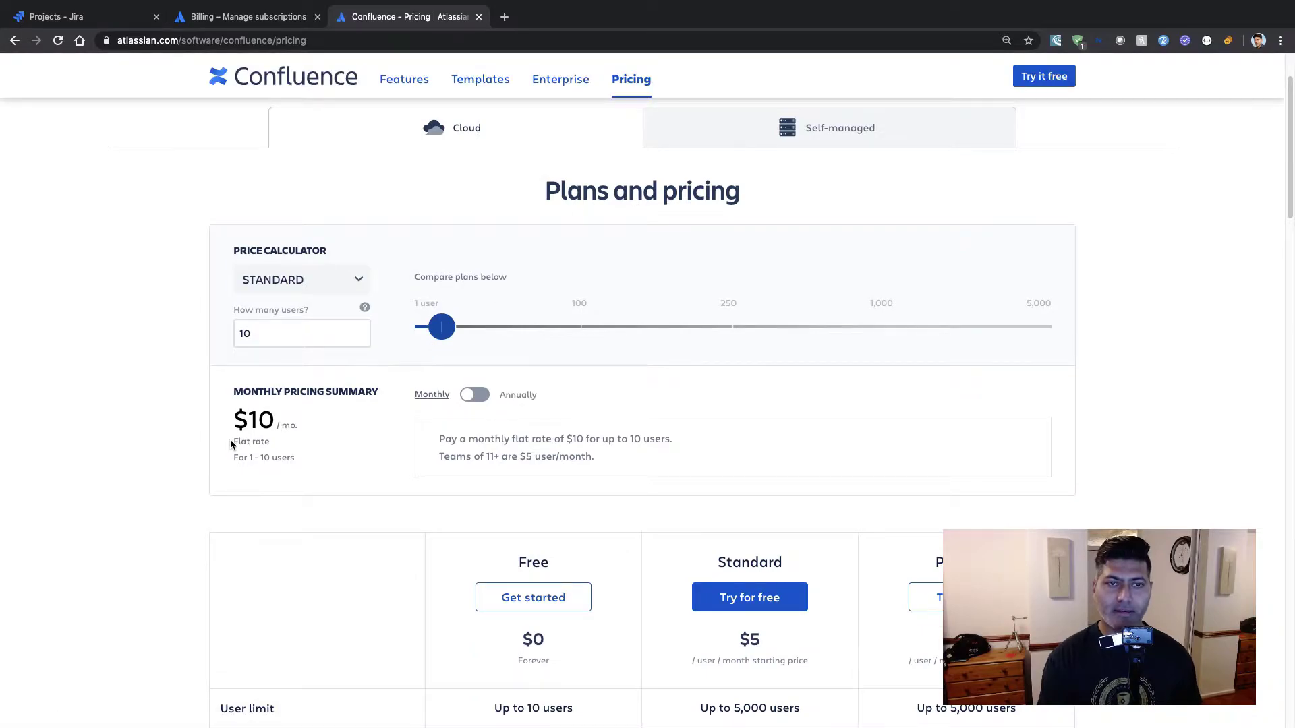
scroll(231, 442, down, 4)
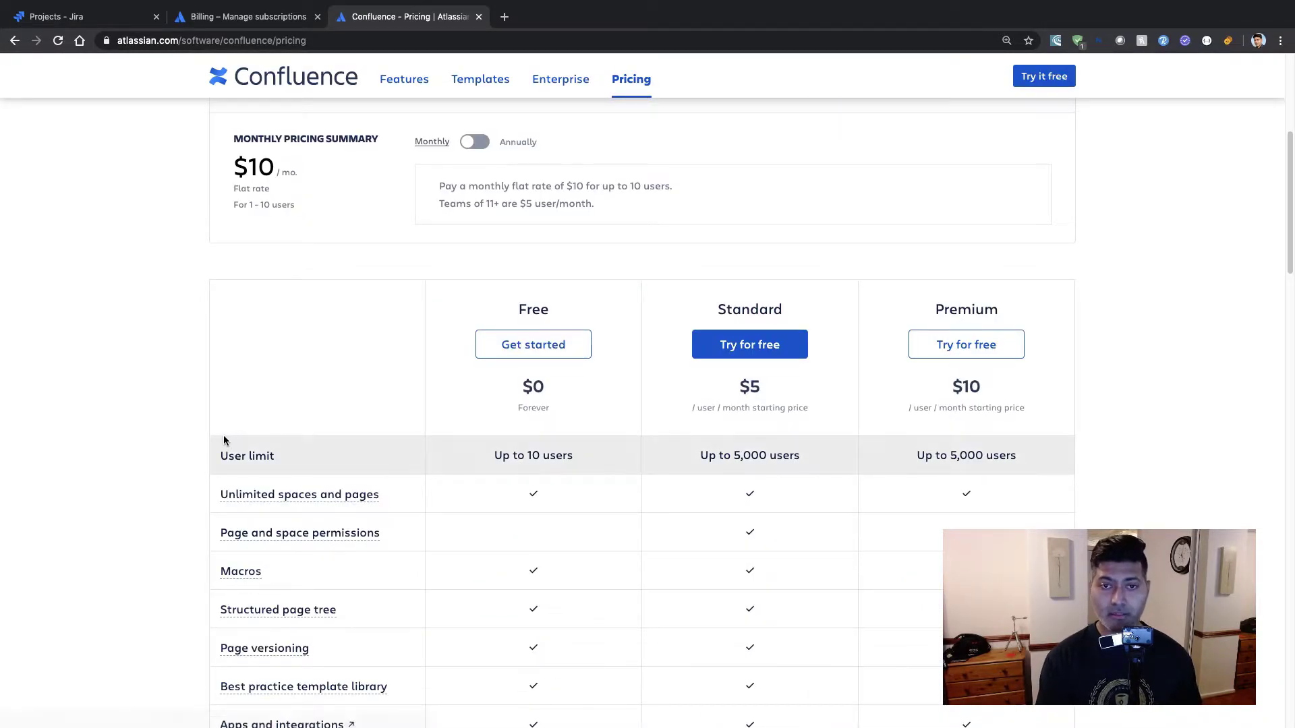
scroll(226, 439, down, 4)
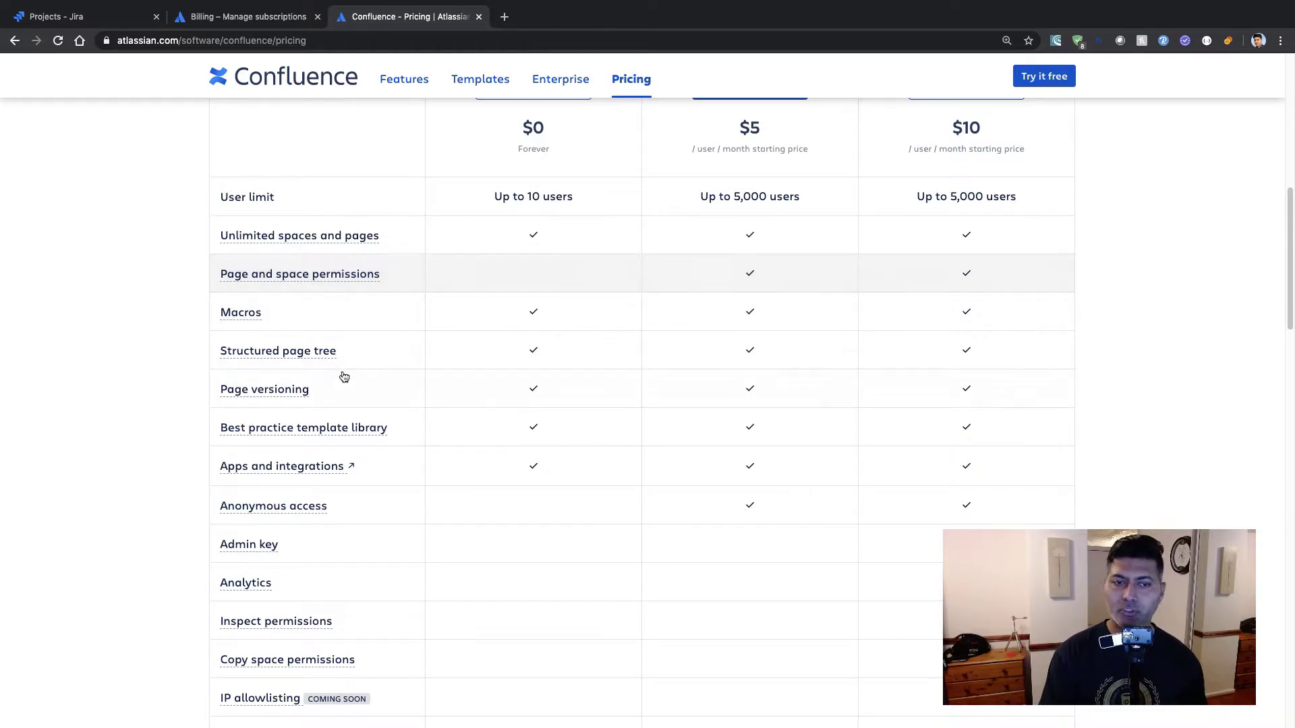
scroll(344, 377, down, 1)
scroll(400, 478, down, 2)
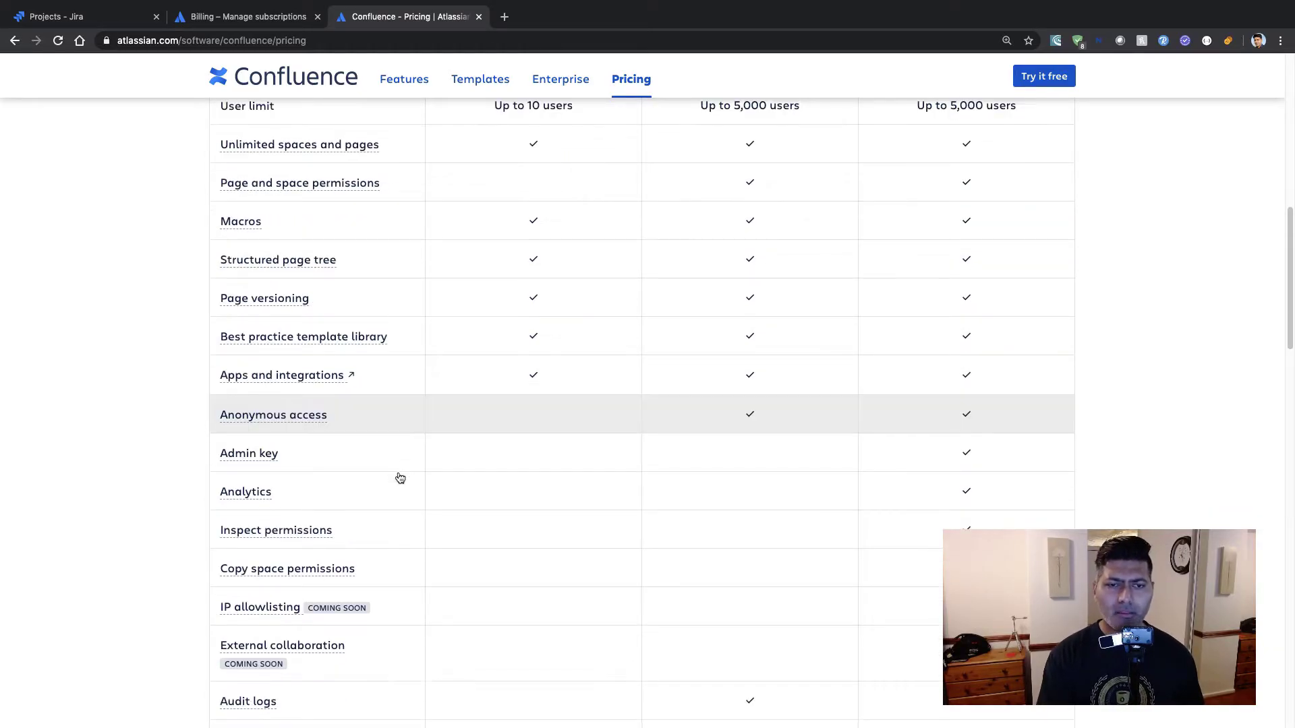
scroll(400, 478, up, 2)
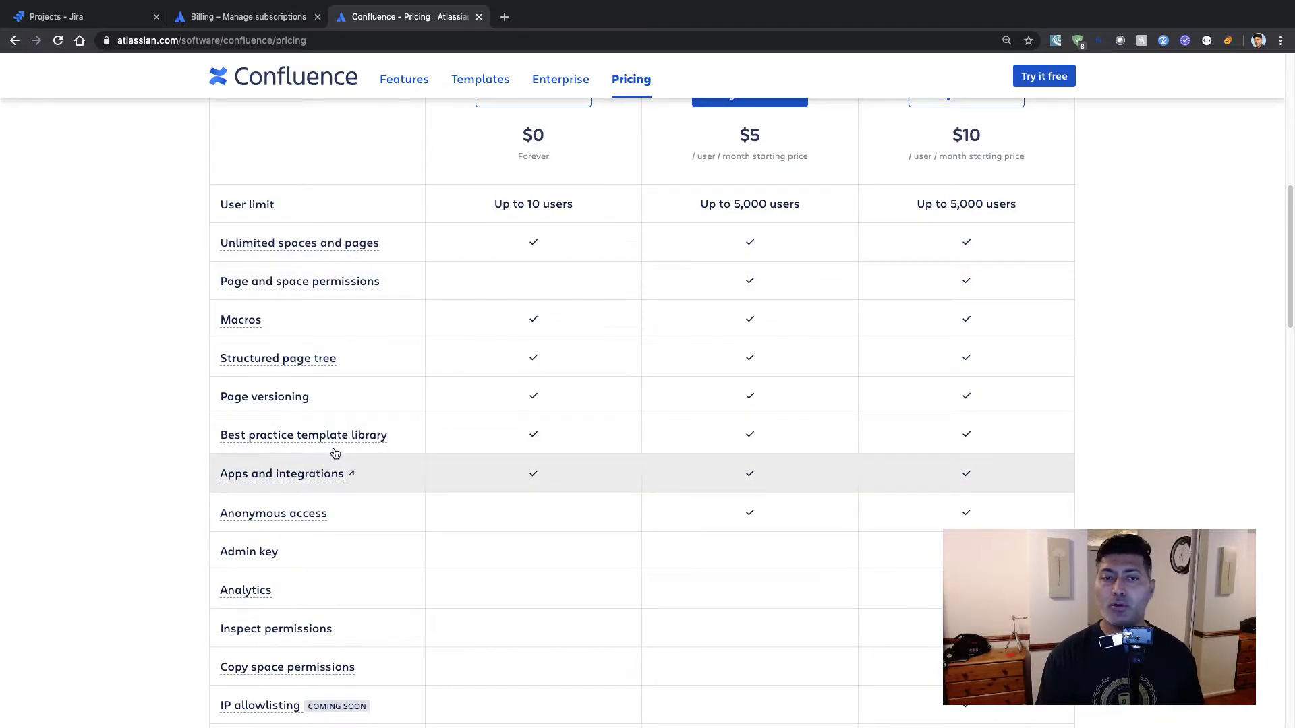
key(super+1)
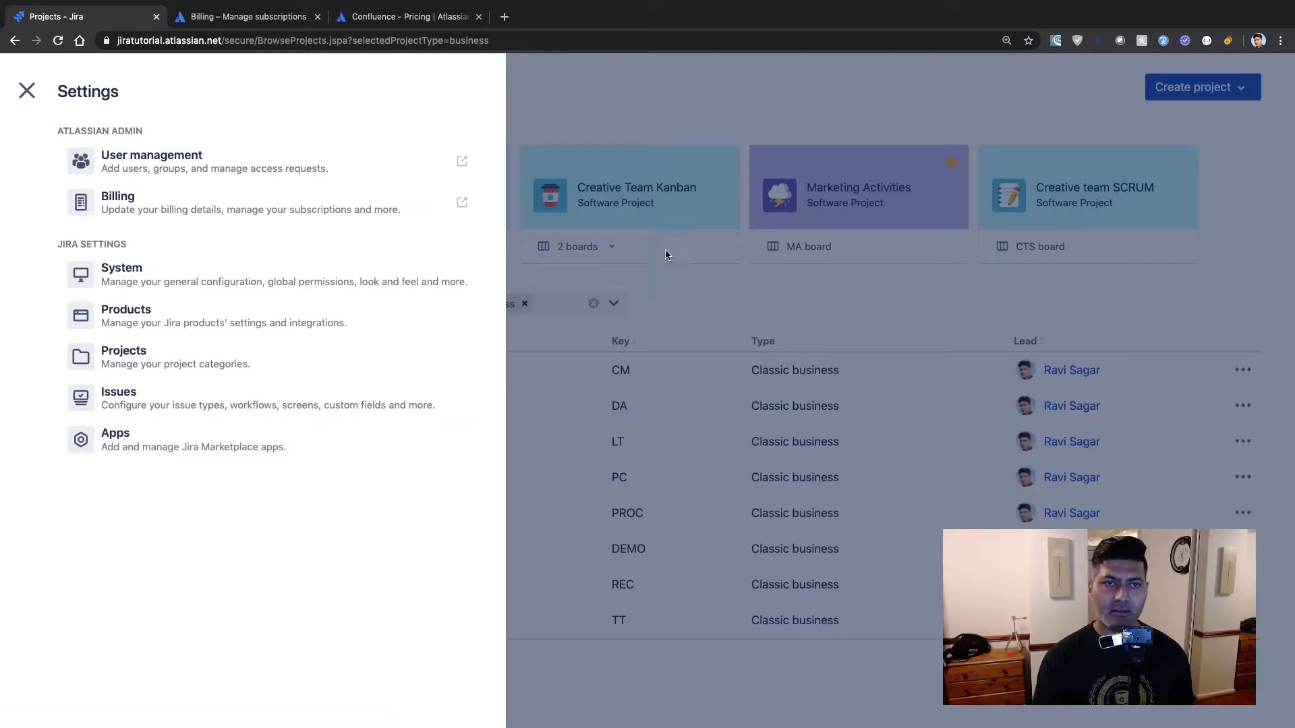
Step: Switch from Jira to Confluence and view the Activity feed's empty Popular tab
click(596, 265)
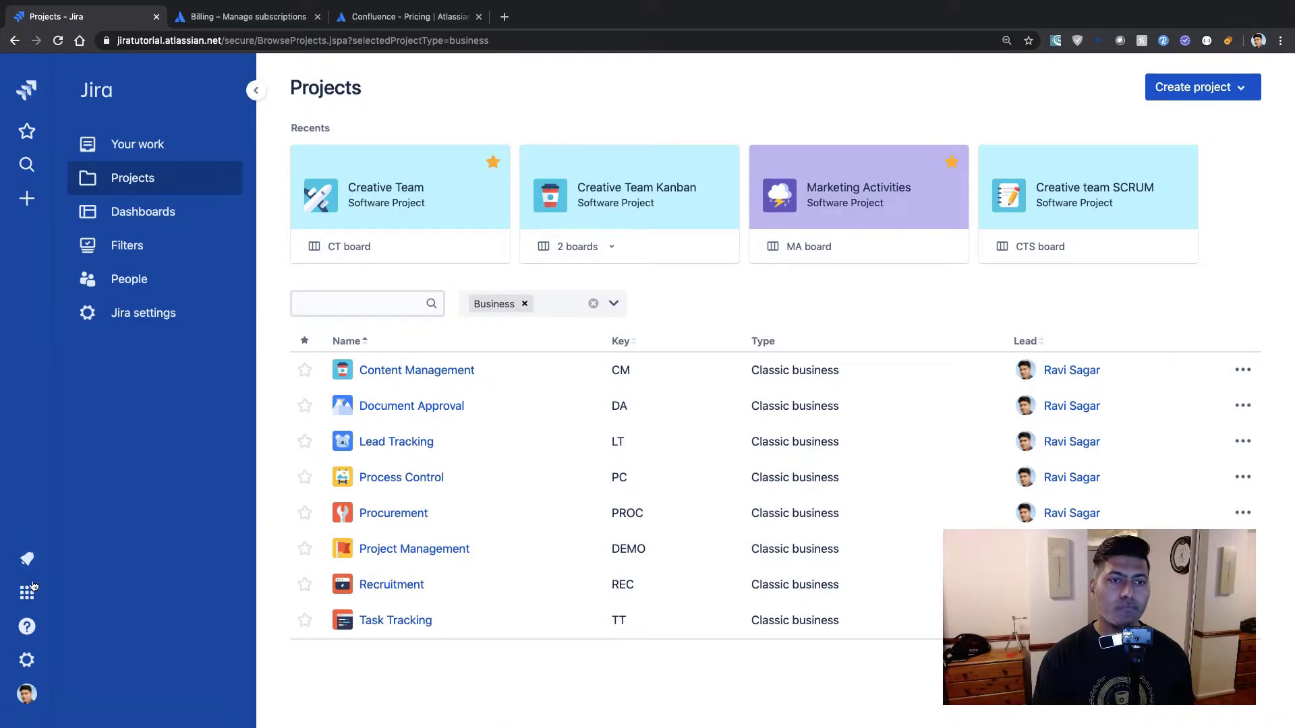
click(32, 585)
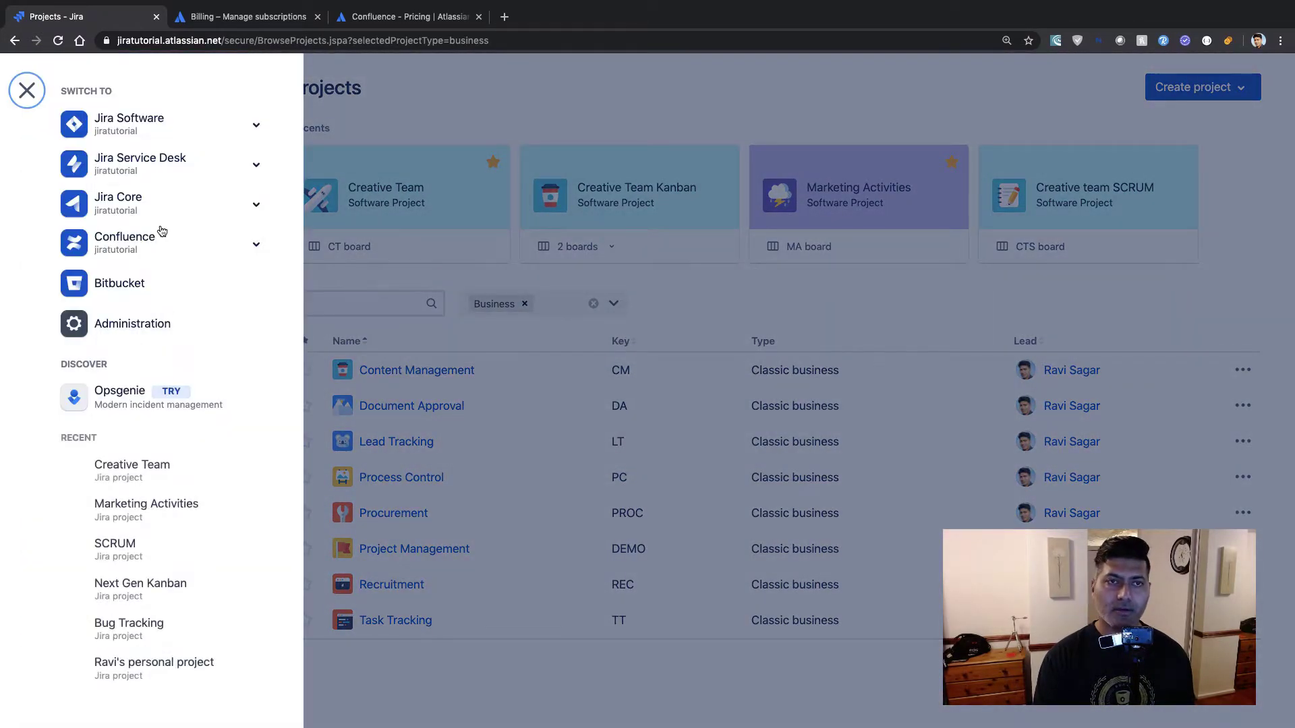
click(145, 251)
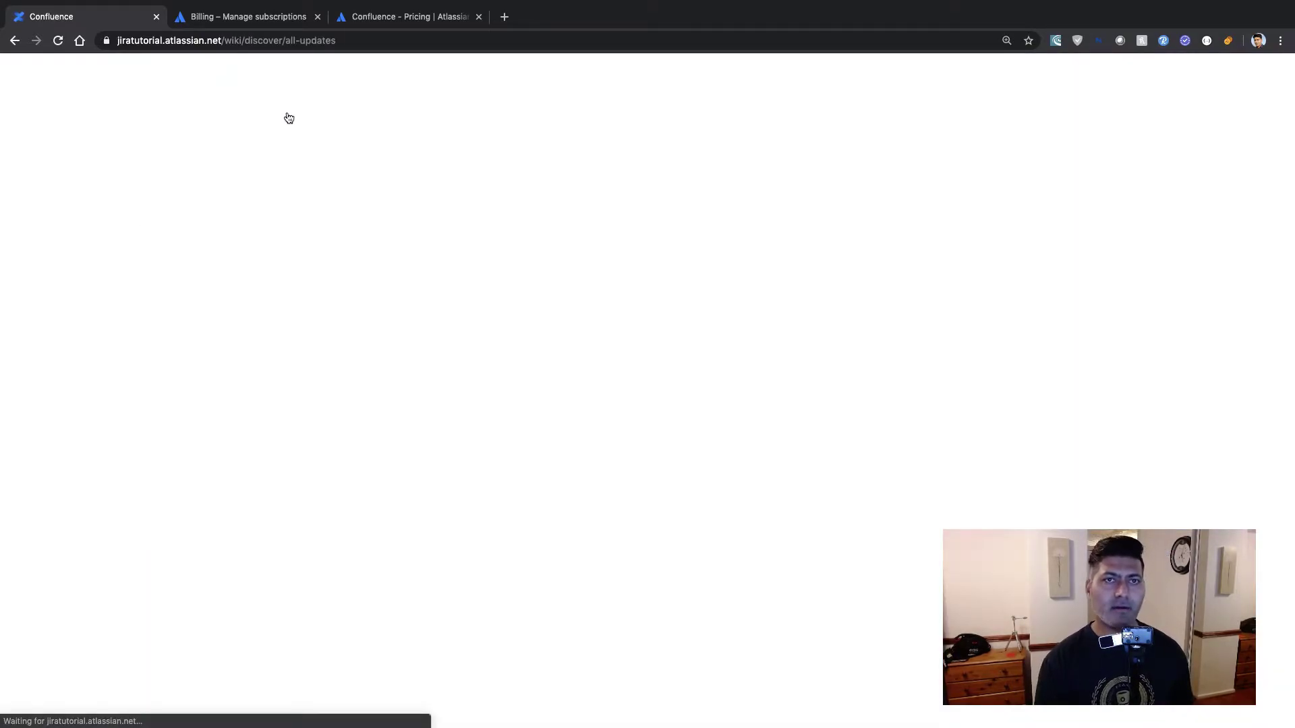
drag(242, 41, 219, 41)
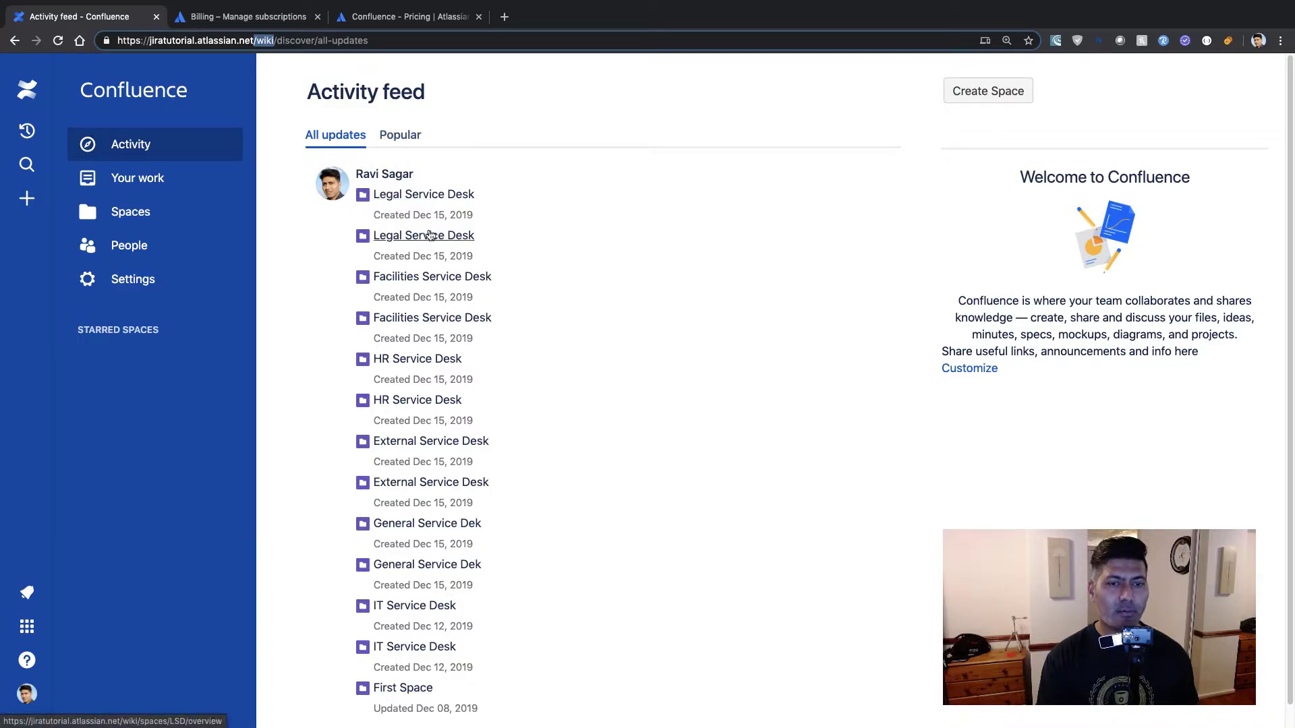
click(407, 138)
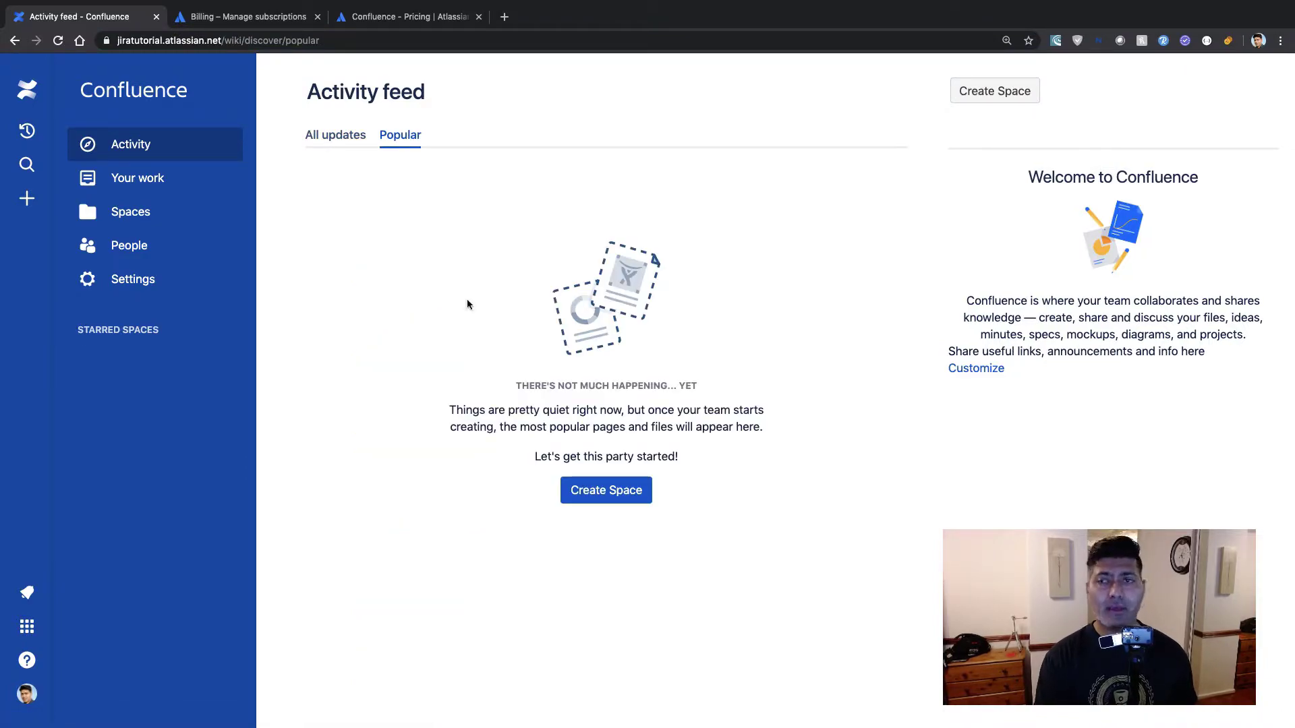
Step: Begin a new space and pick the Software project space template
click(1008, 97)
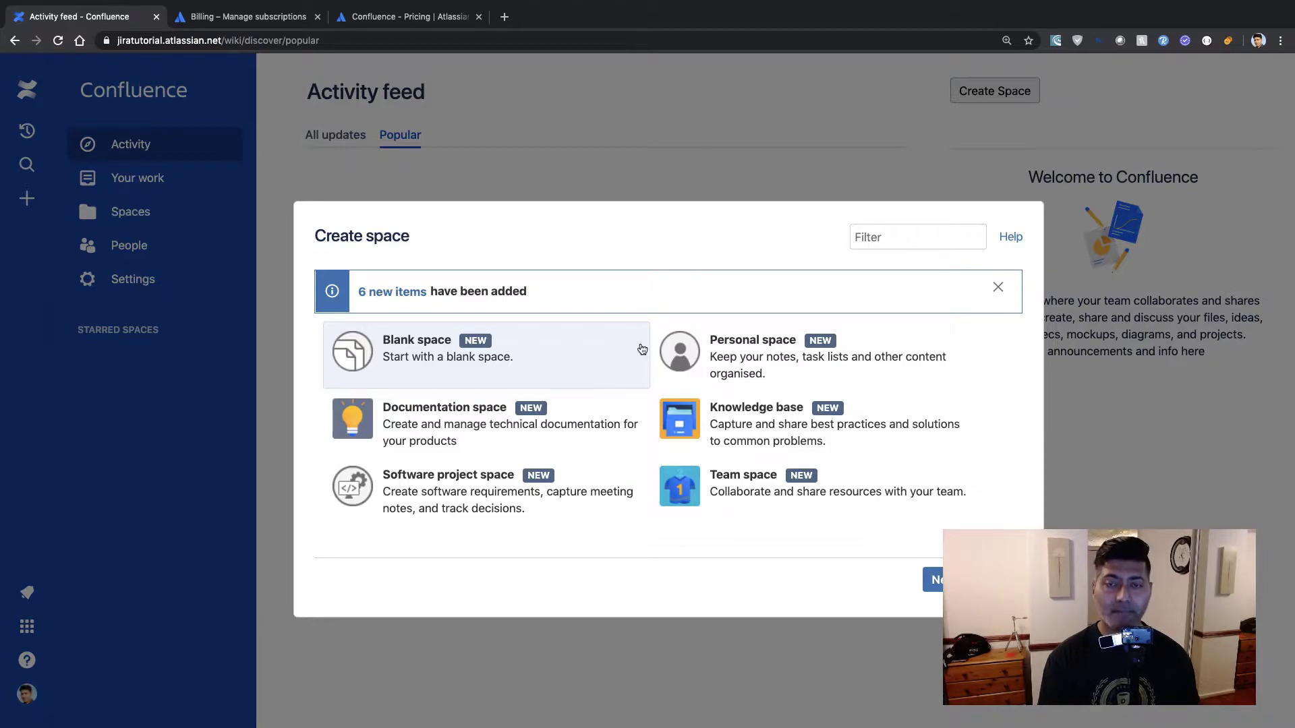
click(400, 295)
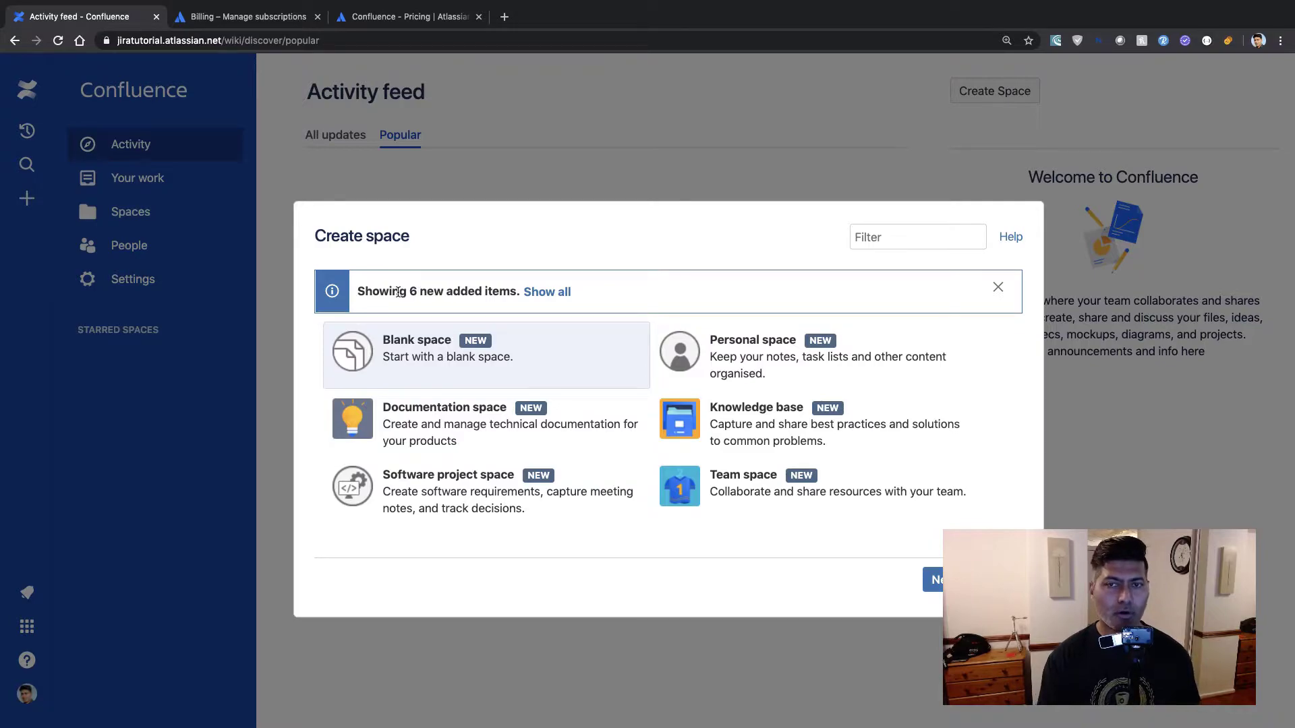
click(547, 296)
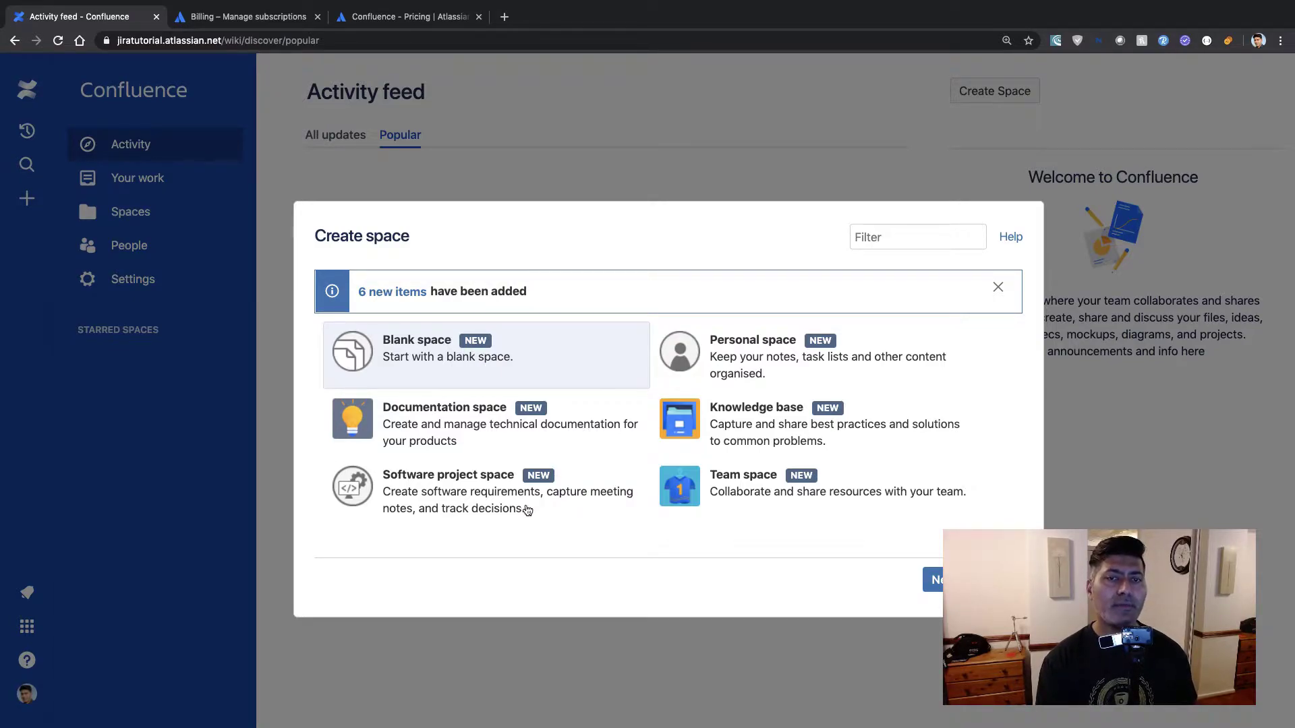
click(474, 492)
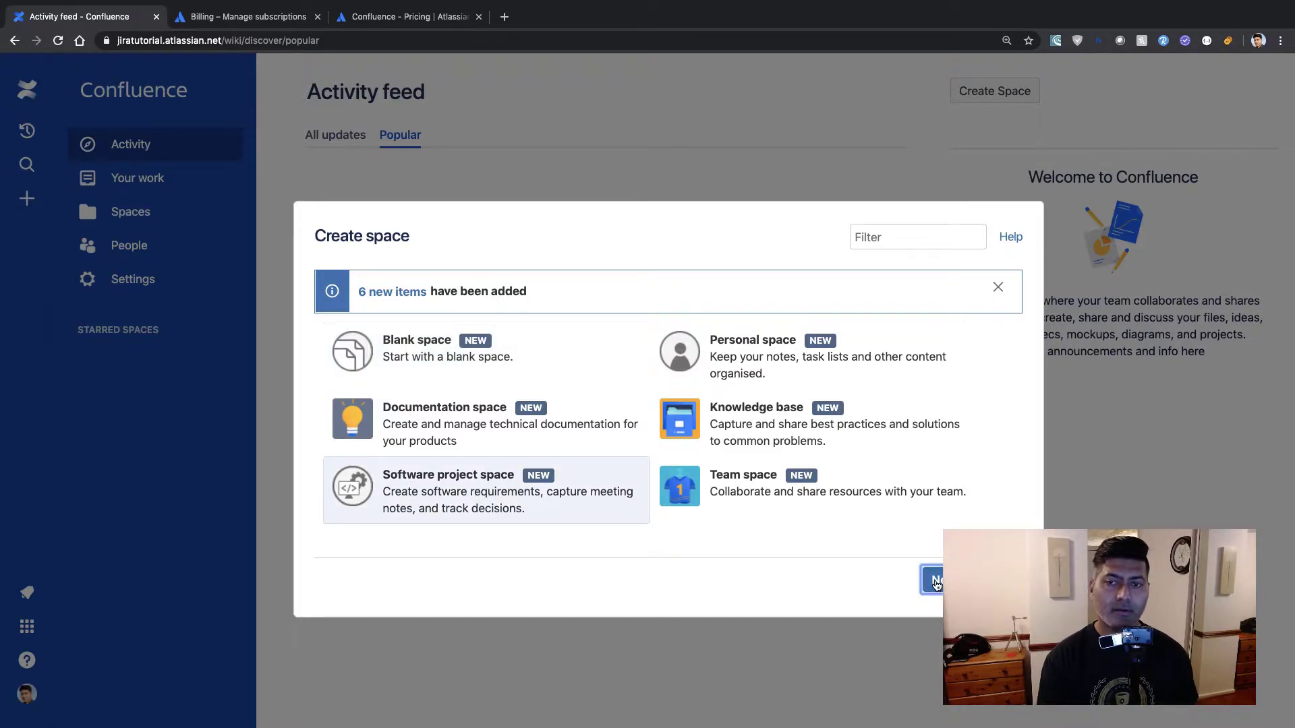
Step: Link the space to project Bug Tracking, name it Bug Tracking with key BT, and create it
click(937, 584)
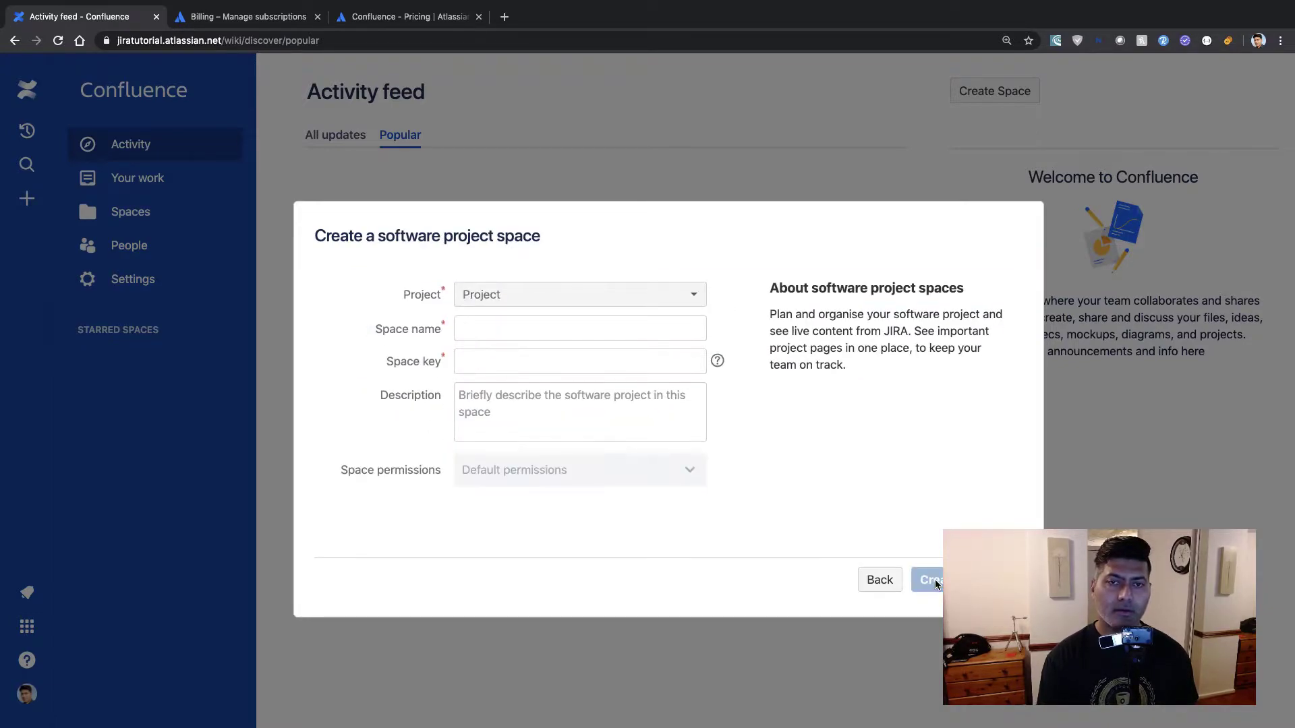
click(684, 301)
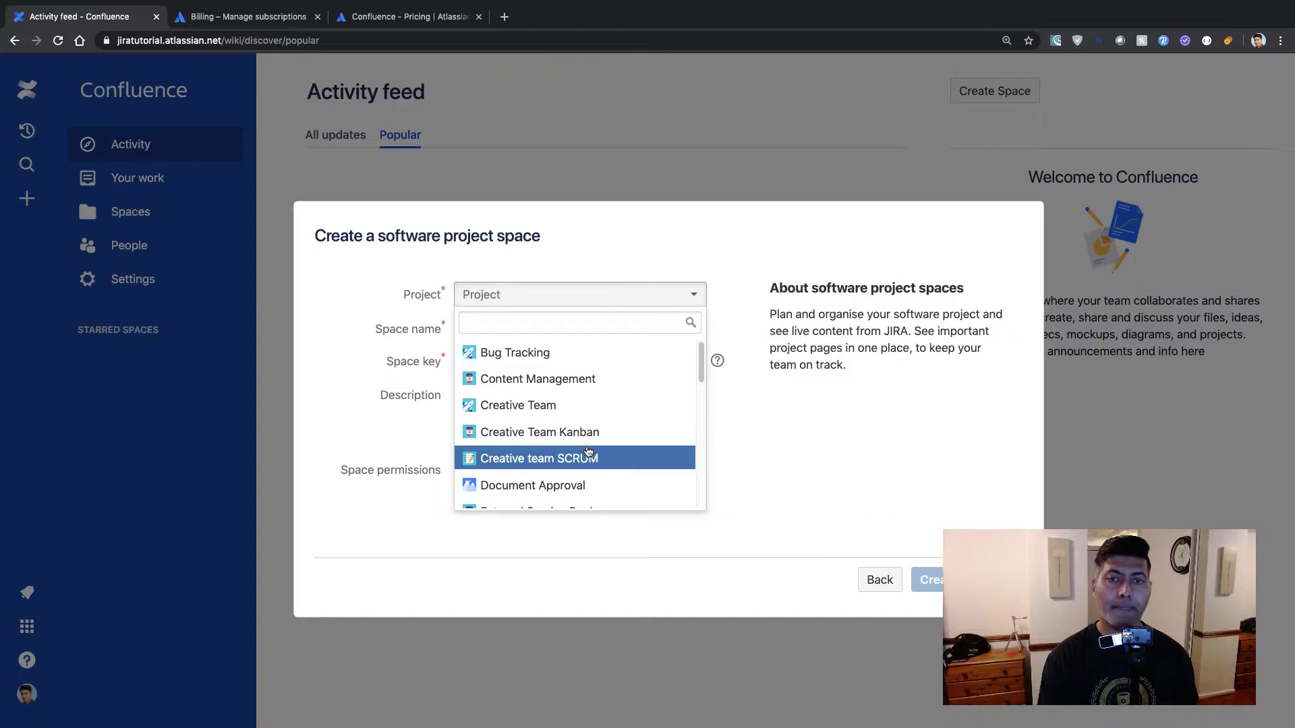
scroll(589, 450, down, 1)
scroll(588, 452, down, 3)
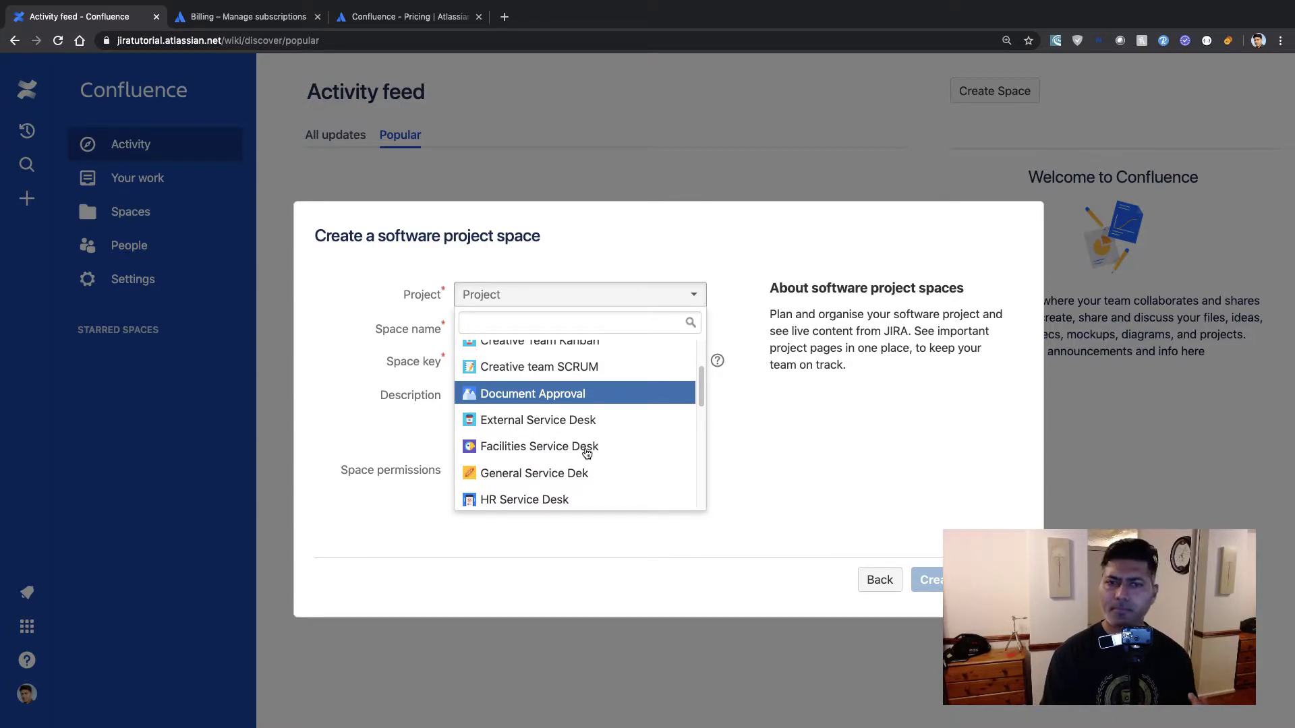
scroll(587, 453, up, 3)
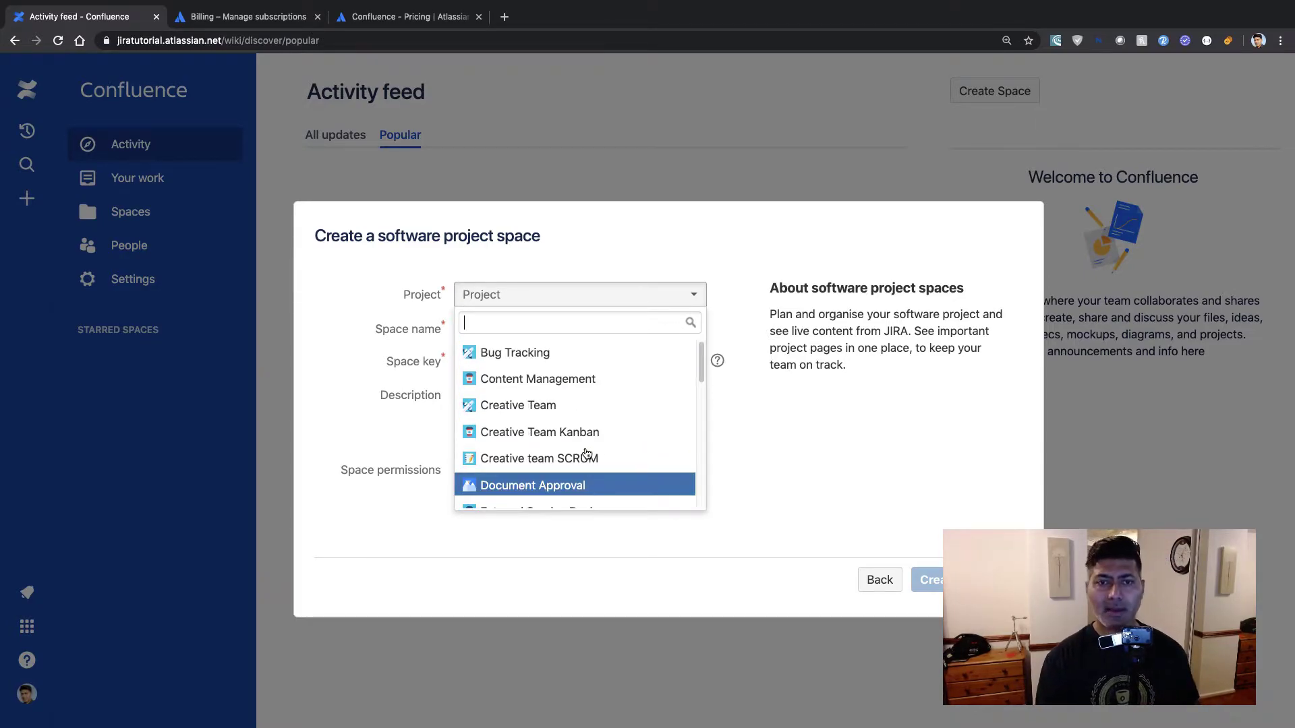
click(559, 353)
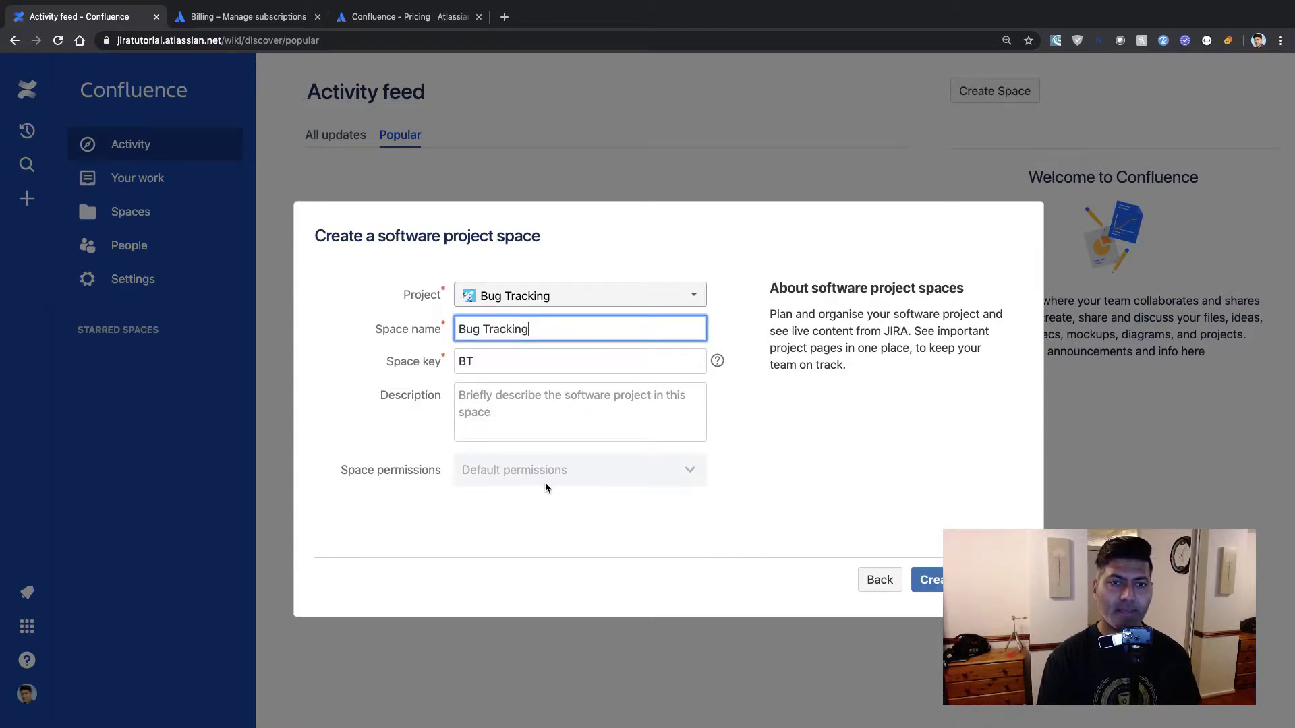
click(587, 474)
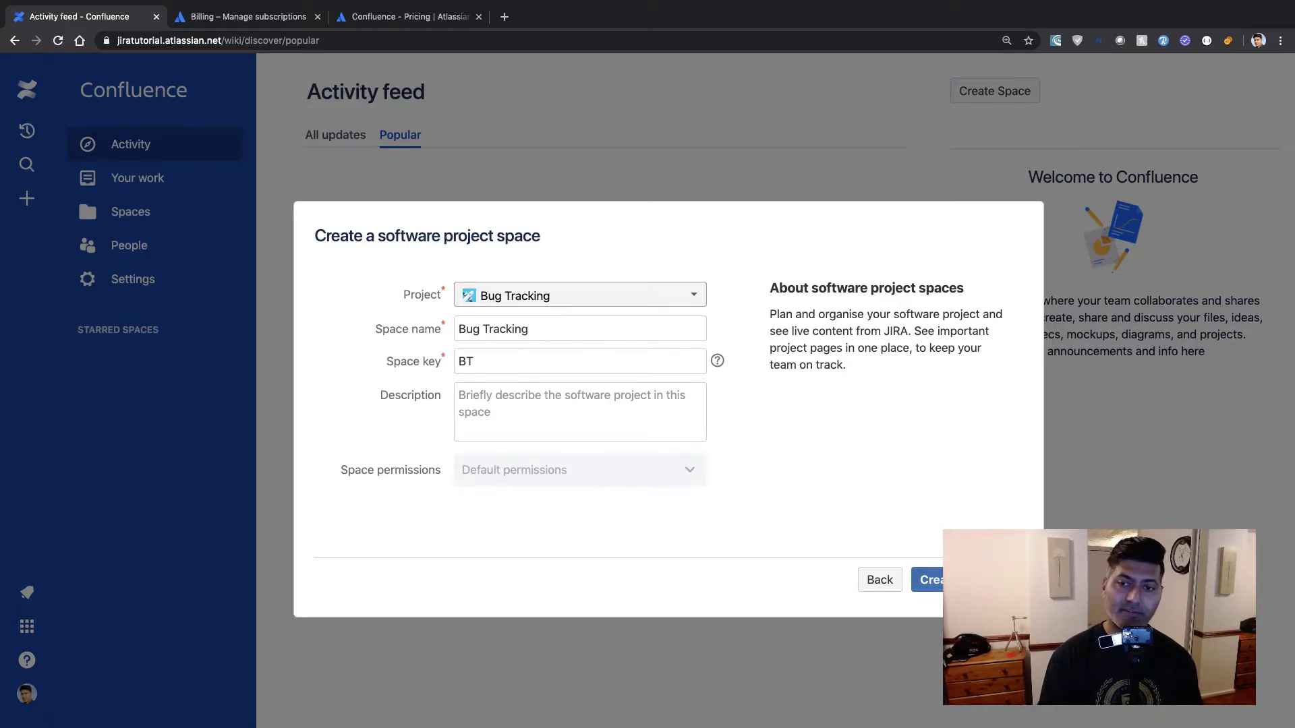
click(929, 580)
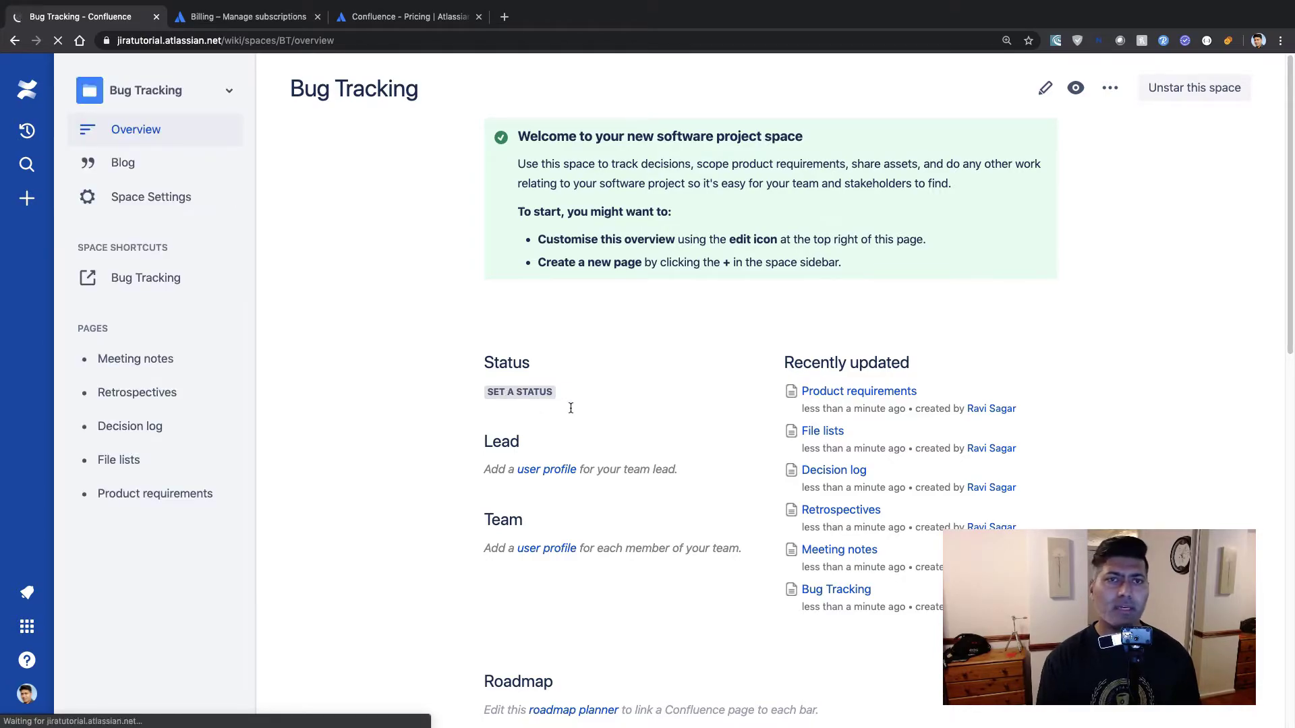
Step: Review the overview's roadmap, including the REST API bar details, and the BT-1 to BT-4 issues list
scroll(567, 411, down, 4)
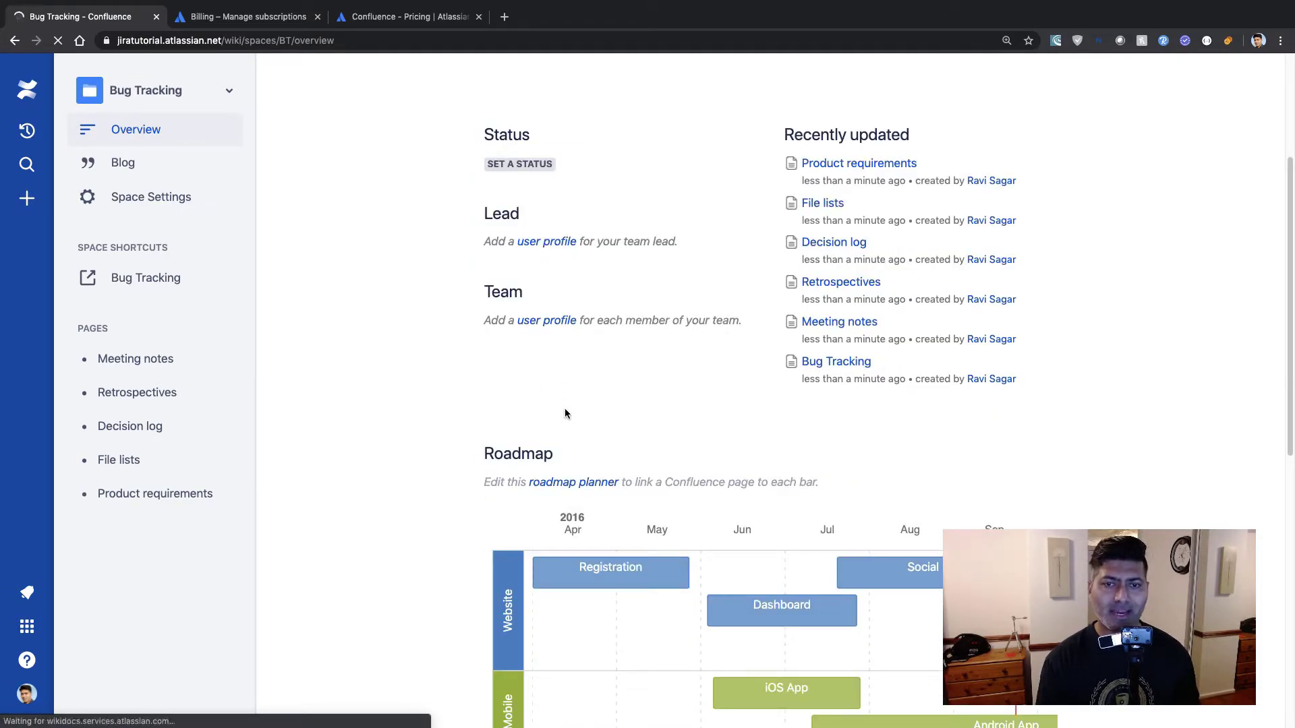
scroll(566, 412, down, 5)
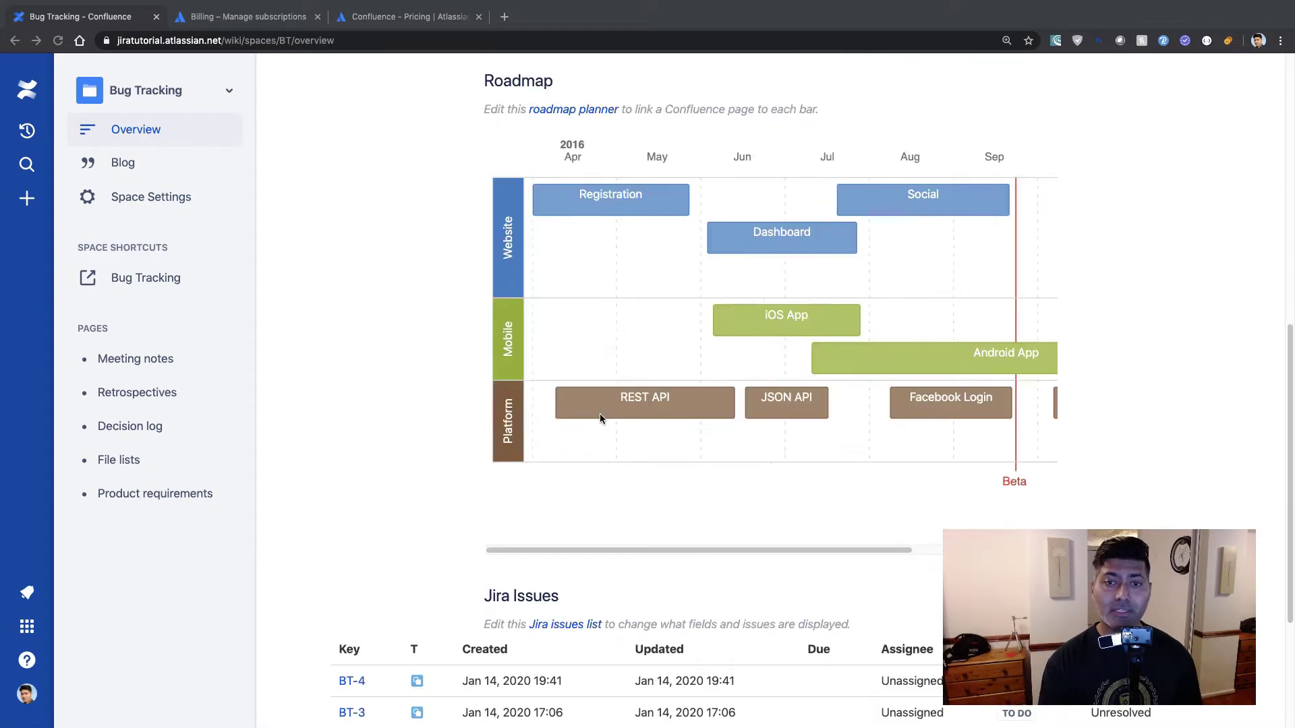
scroll(638, 417, up, 1)
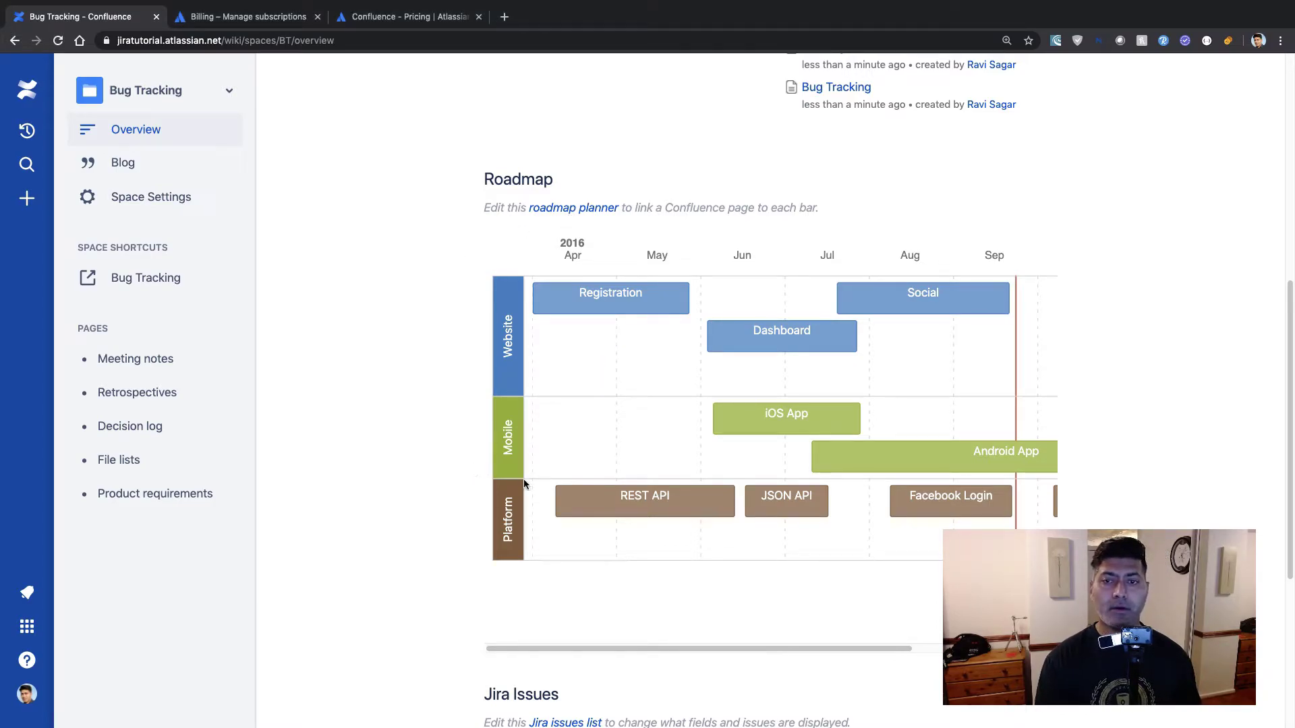
click(673, 500)
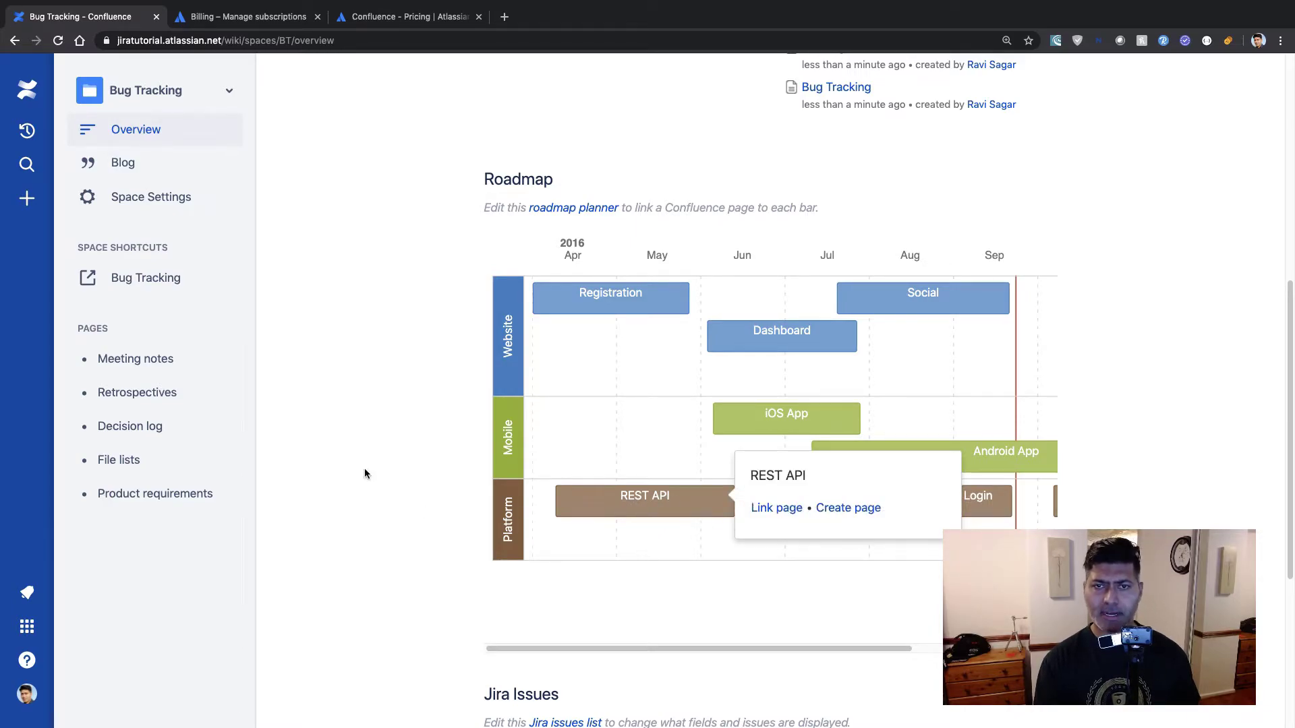
scroll(364, 468, down, 3)
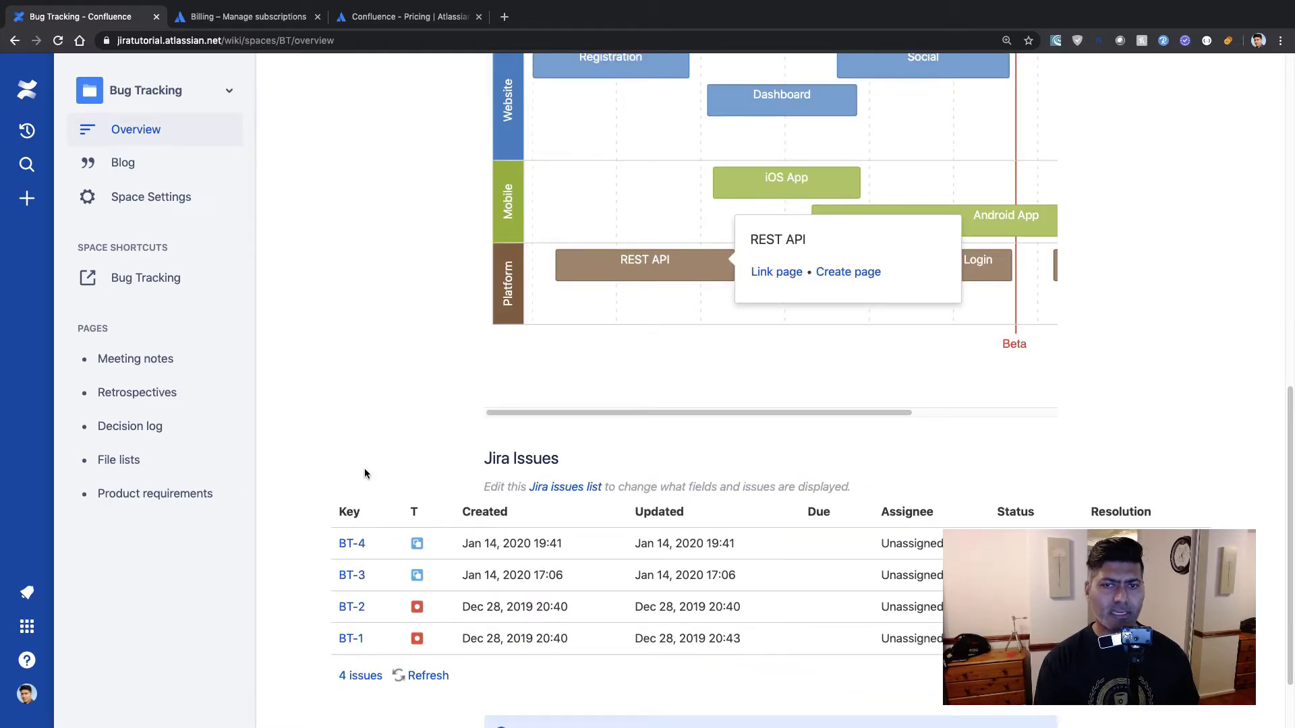
click(366, 397)
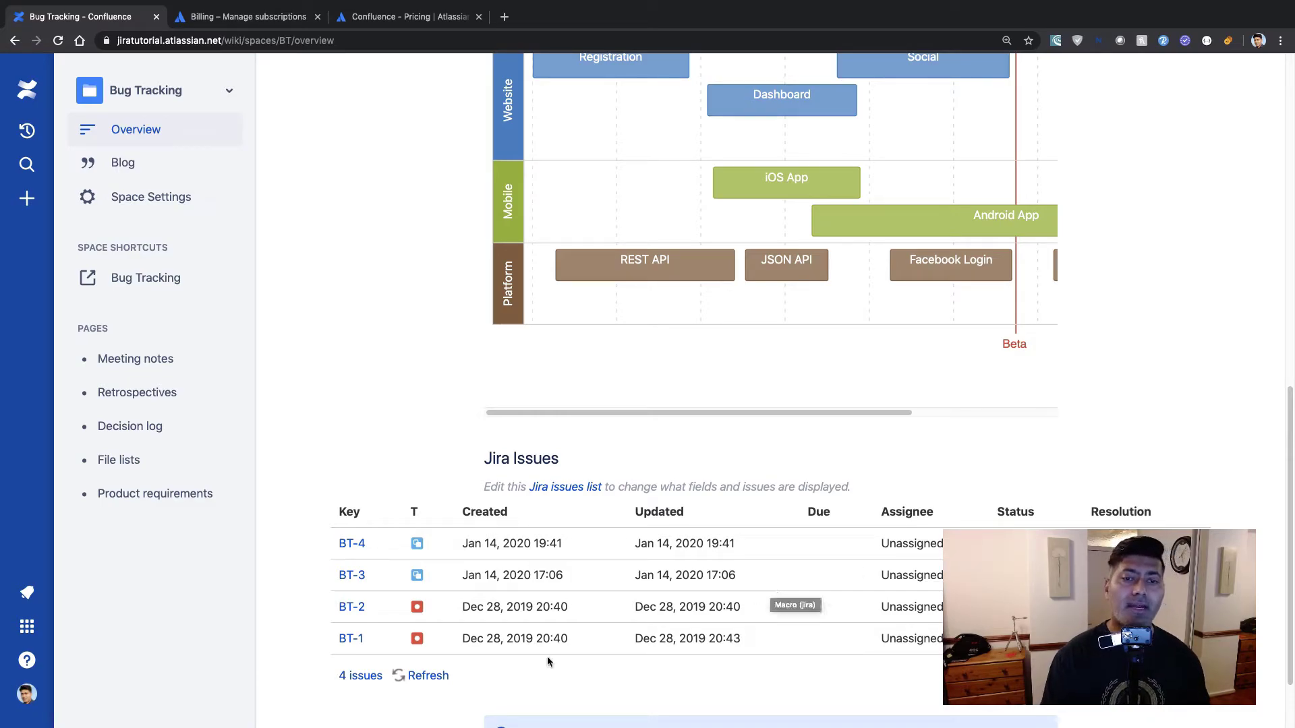
scroll(413, 698, down, 2)
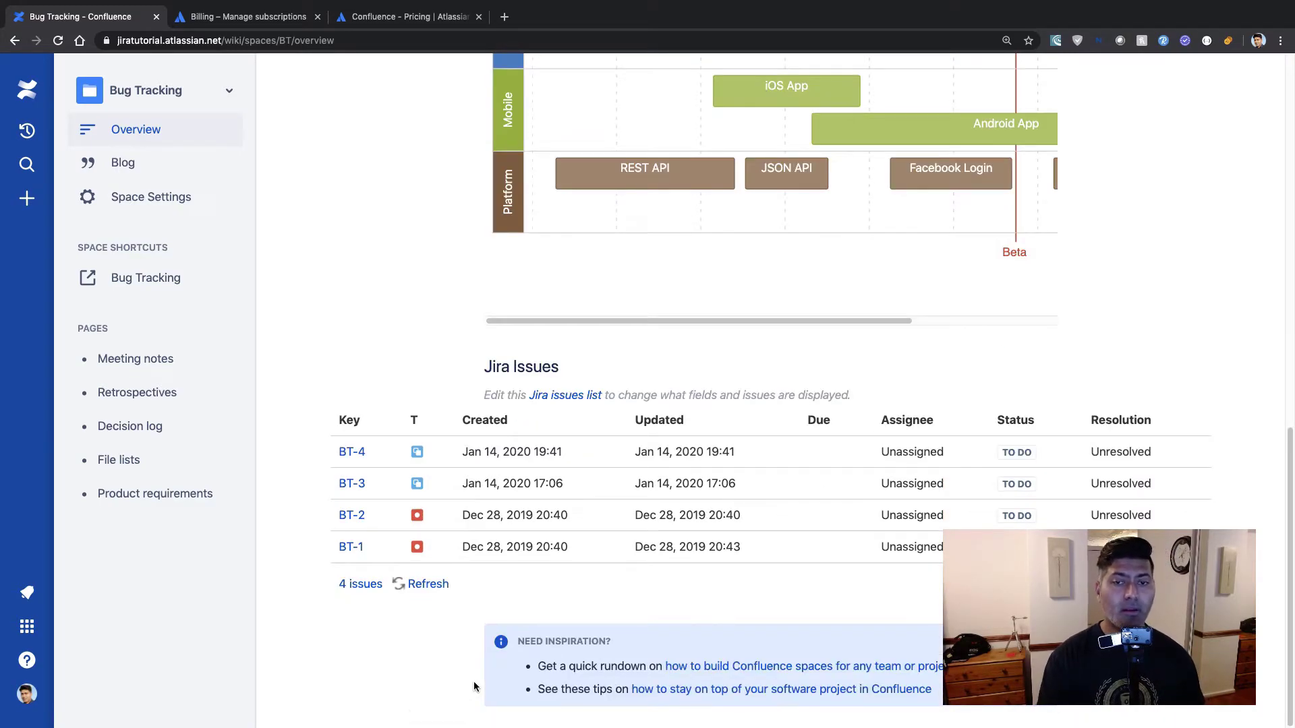
scroll(473, 684, up, 10)
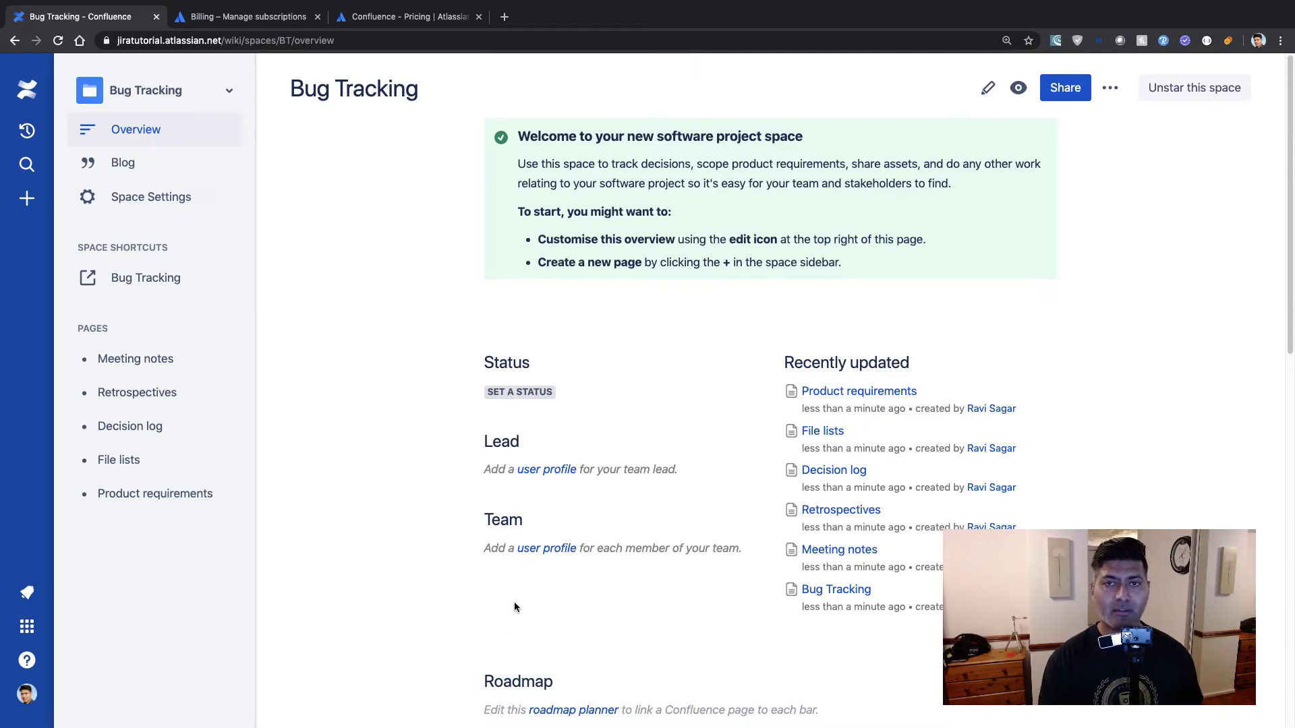
scroll(512, 603, down, 5)
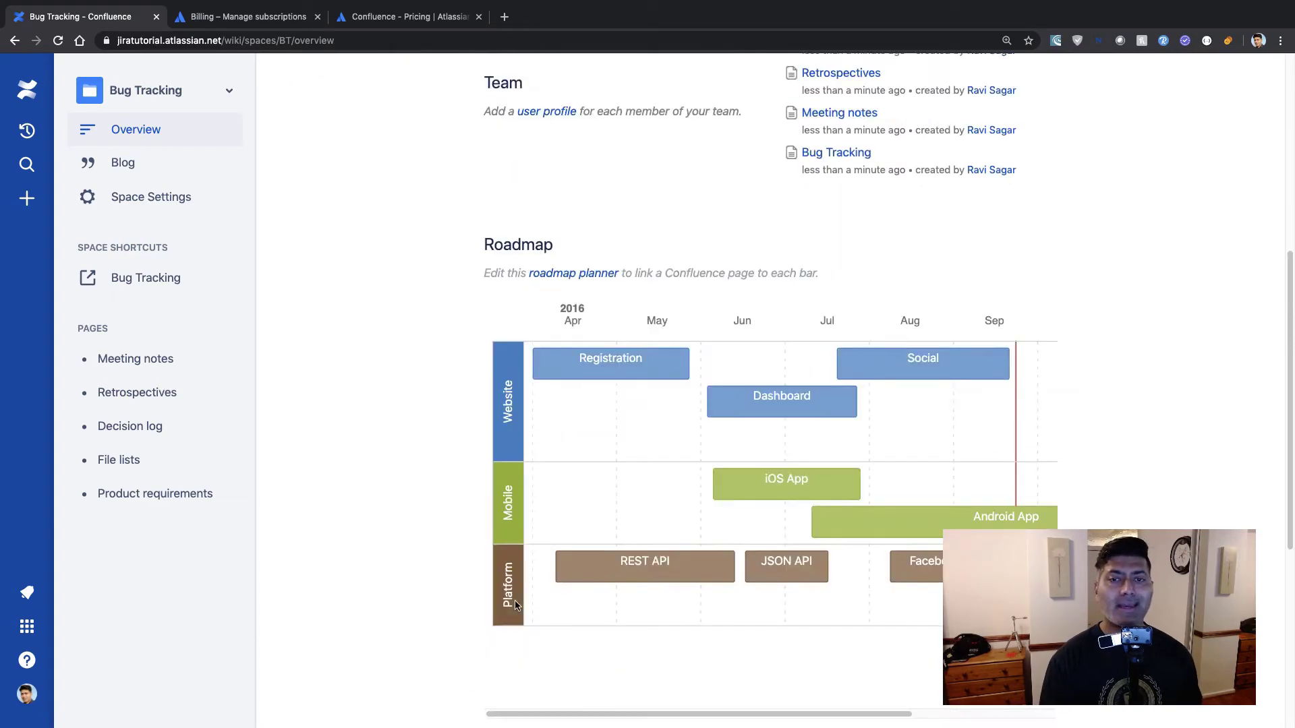
click(621, 364)
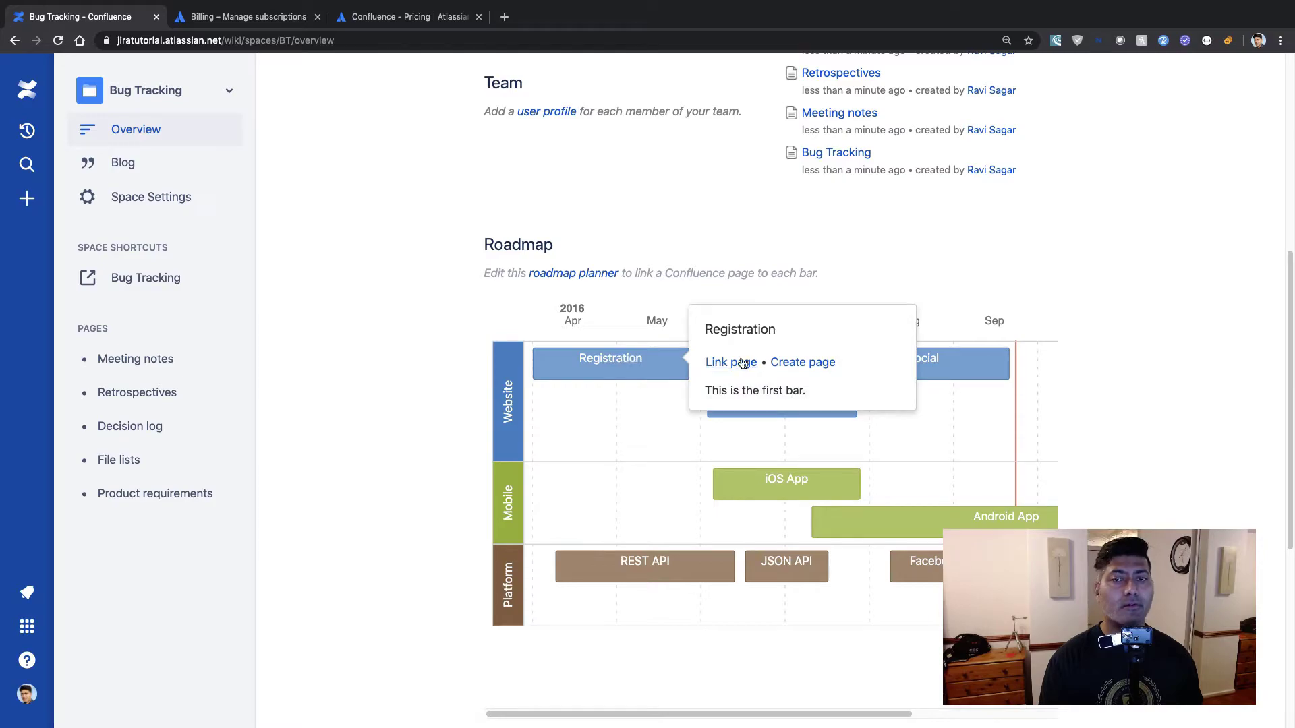
click(435, 385)
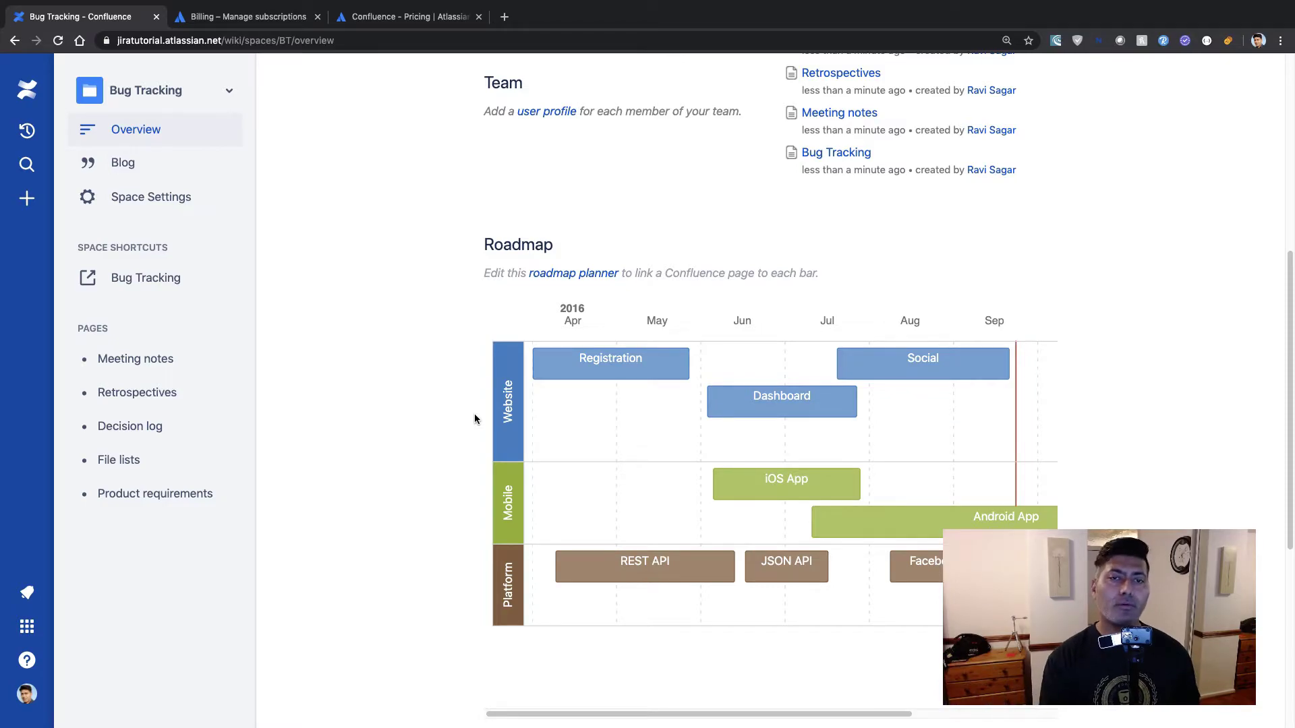
scroll(475, 419, up, 4)
scroll(482, 427, up, 3)
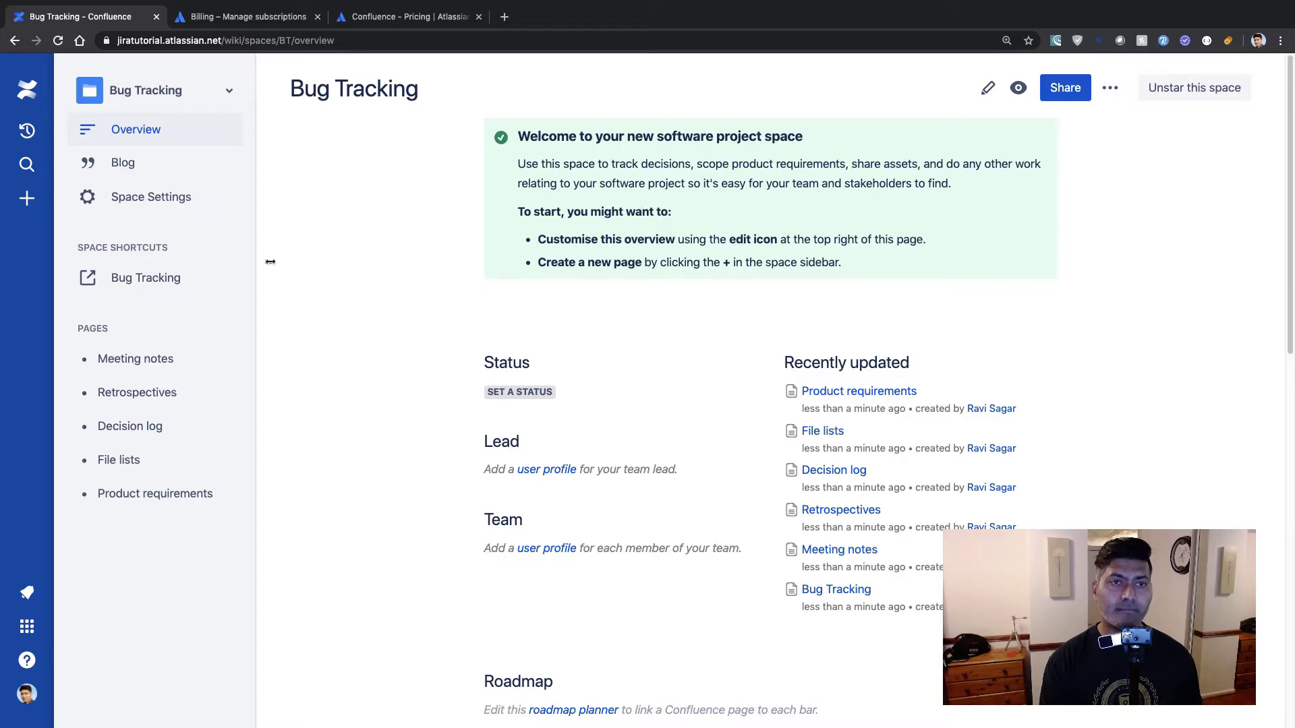
Step: Create a Blank page with Bug Tracking kept as the target space
click(25, 210)
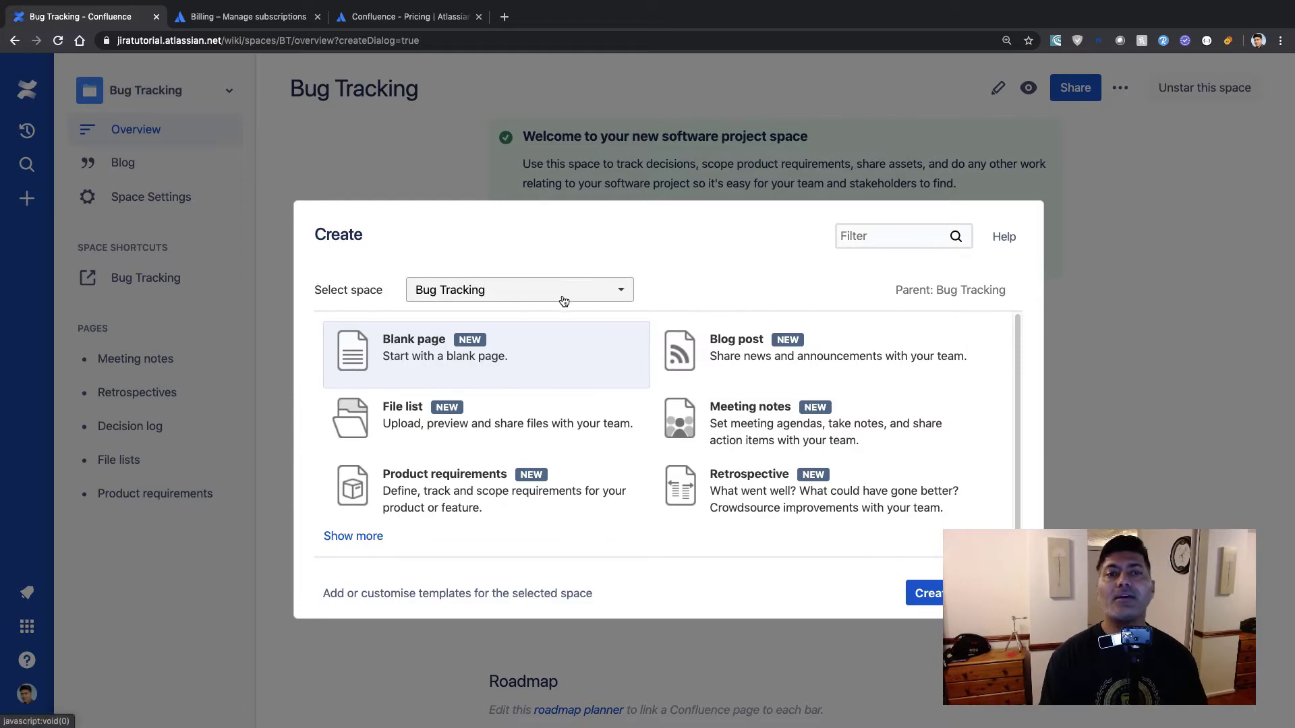
click(564, 301)
click(547, 255)
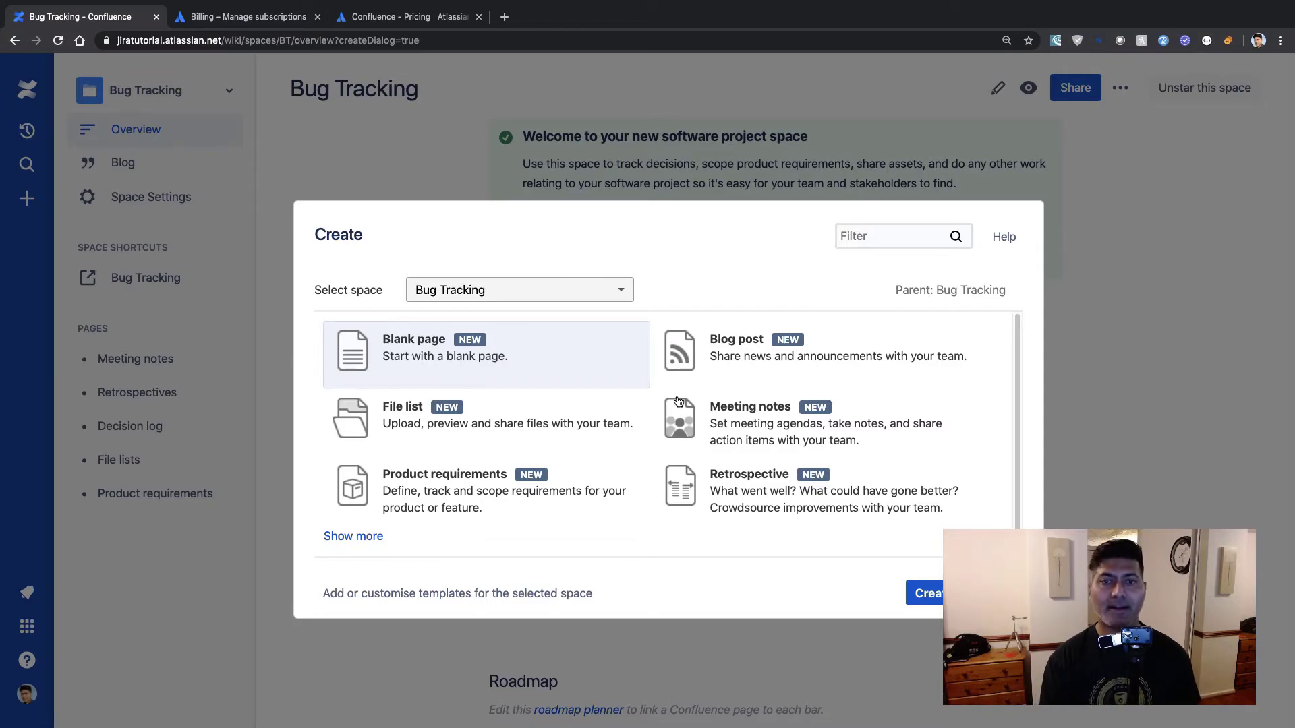
click(931, 594)
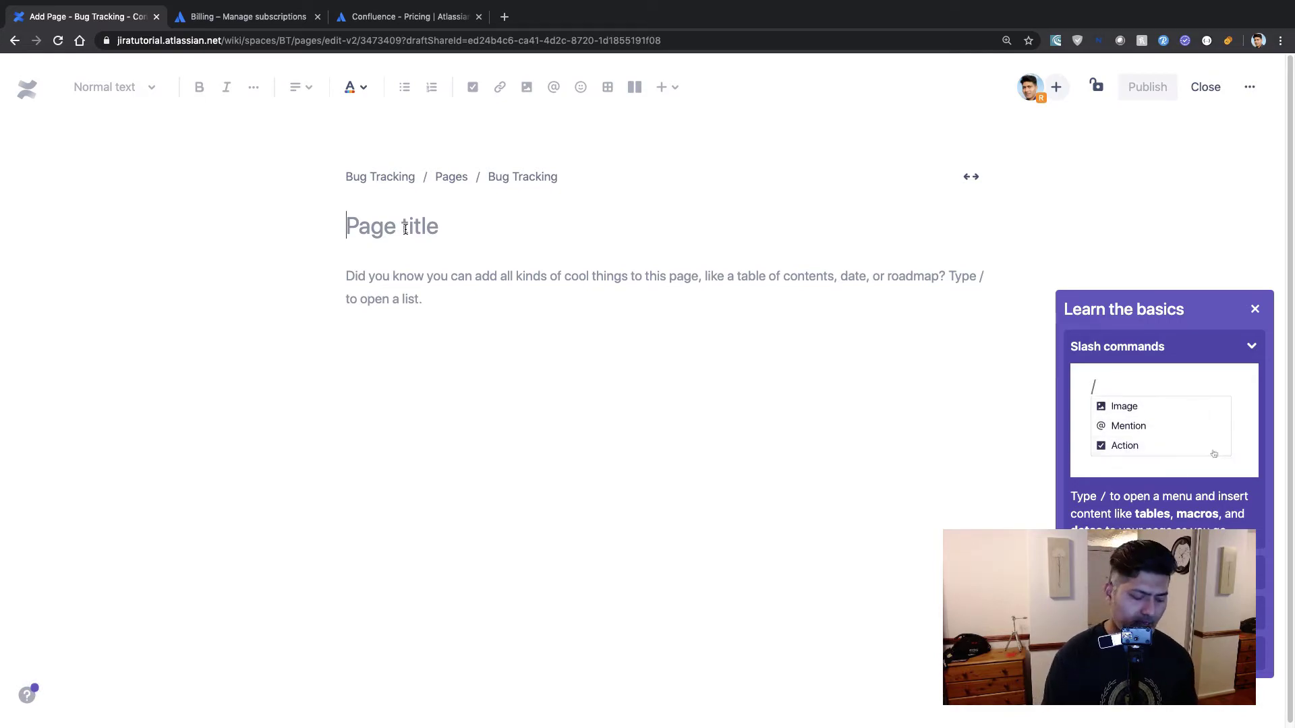
Step: Title the page 'Welcome to my page', write 'This is my body.' in the body, and publish
text(Welcome to my page)
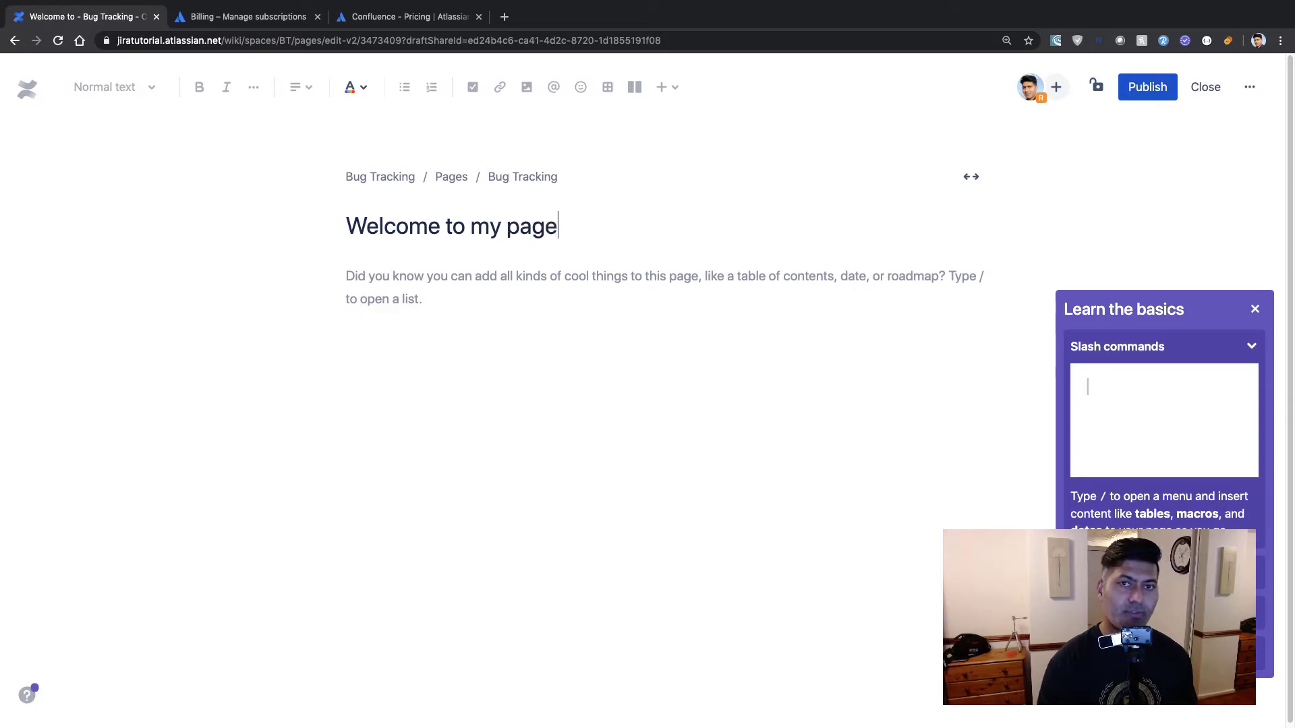
key(Return)
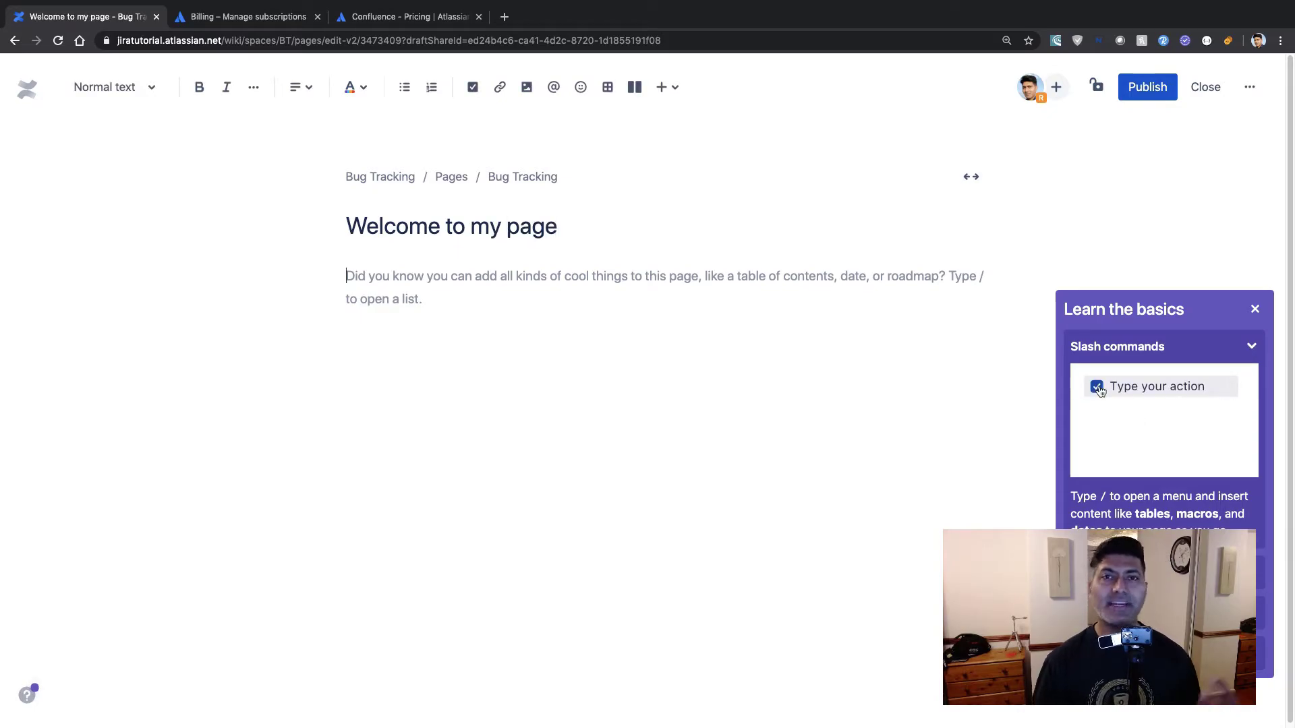
text(This is )
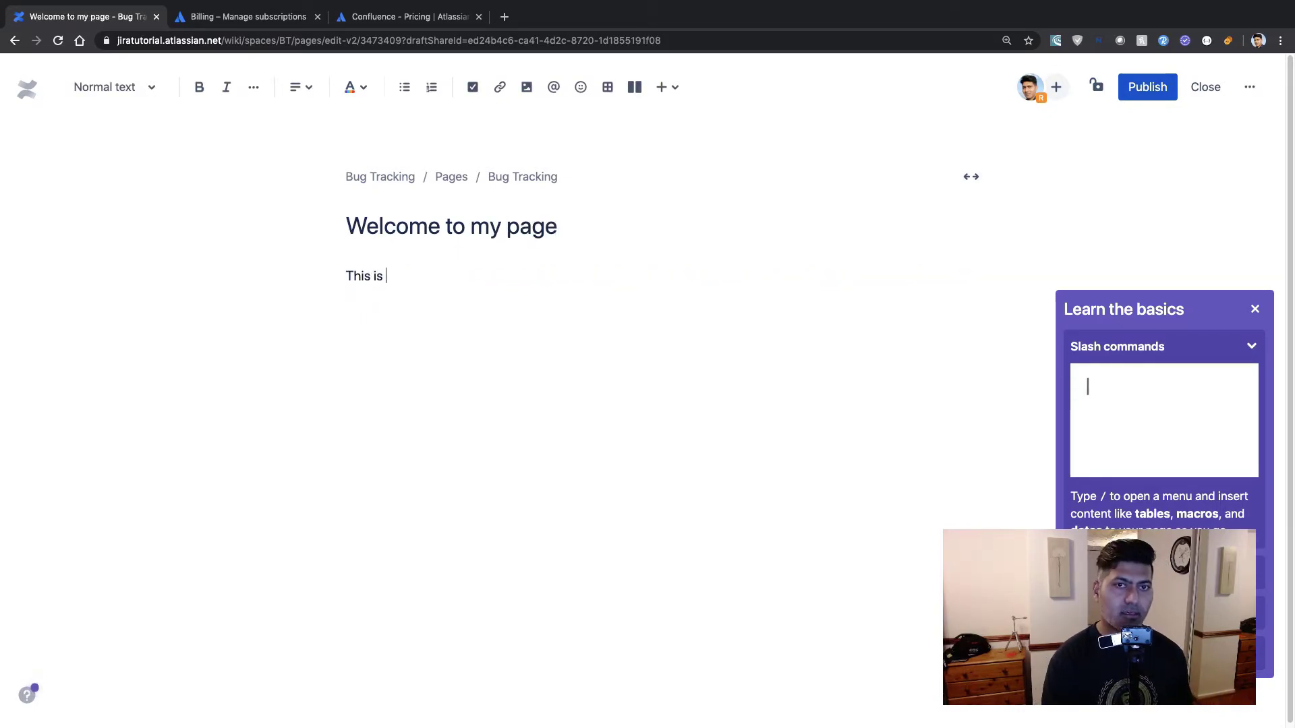
text(my body.)
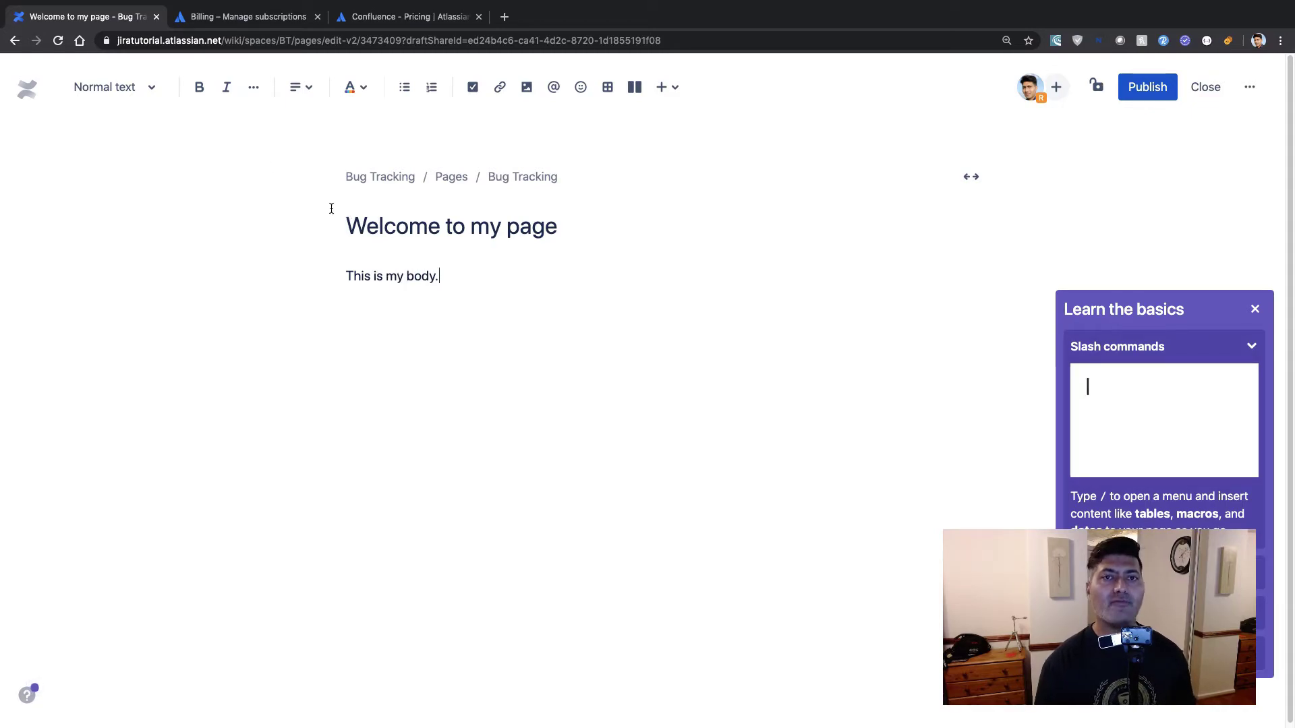
click(669, 96)
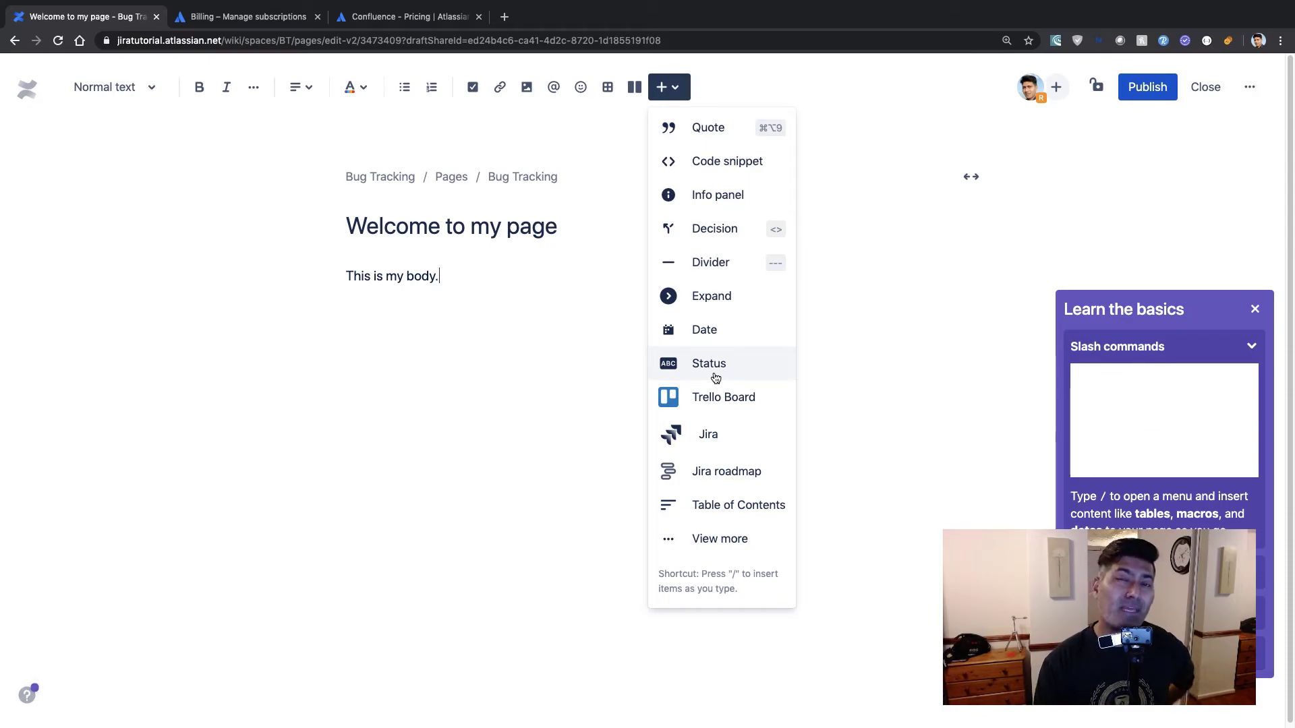
click(938, 291)
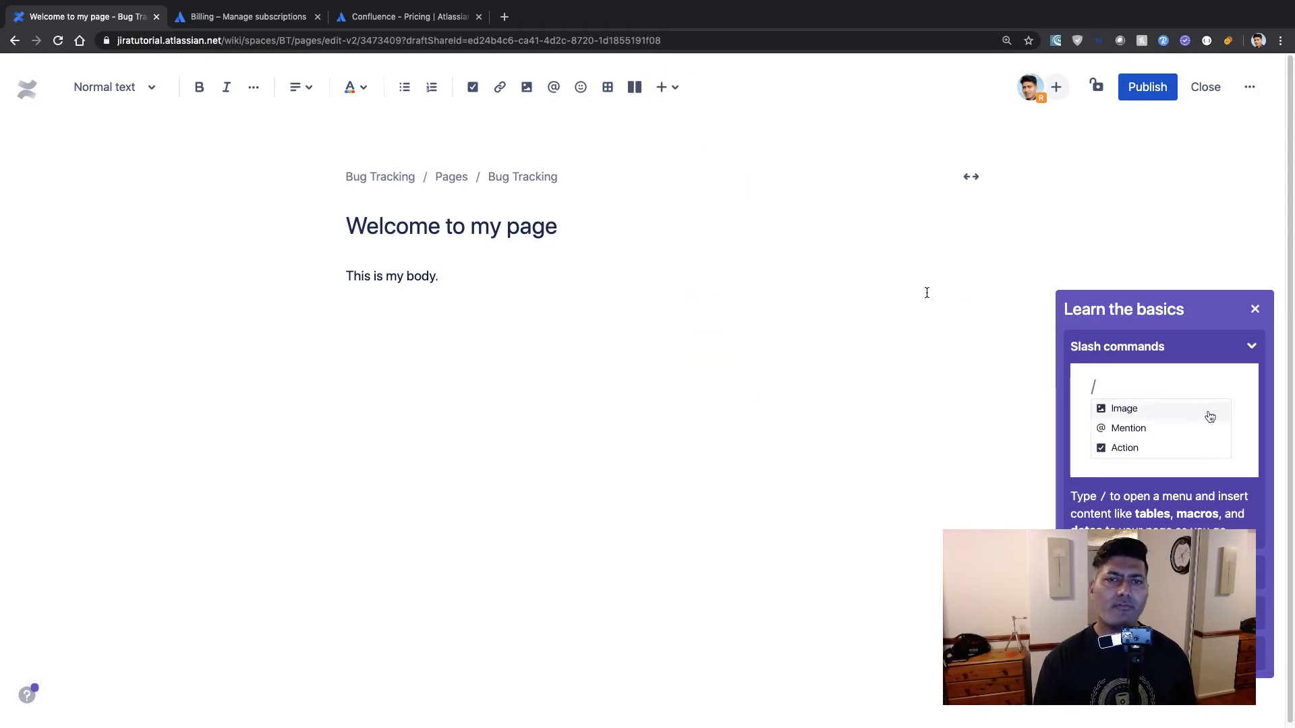
click(1146, 87)
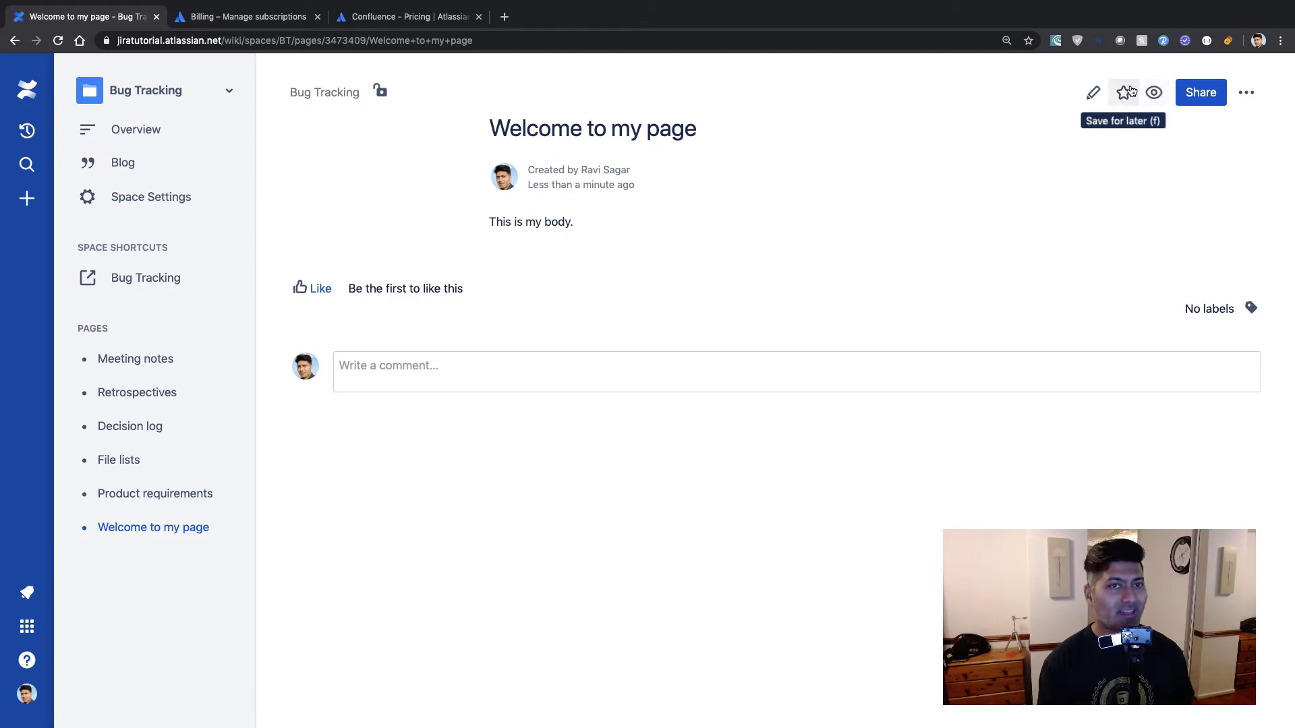
Step: Create a new page from the Product requirements template under Welcome to my page
click(39, 206)
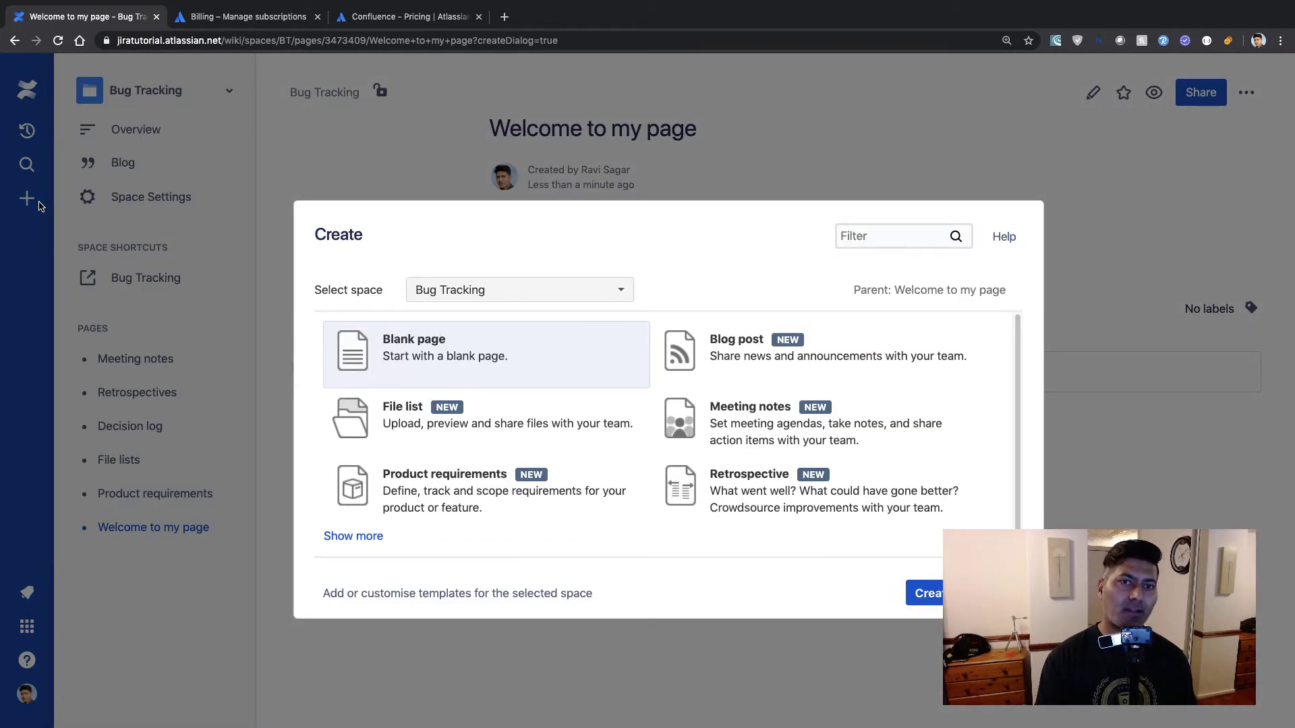
click(760, 412)
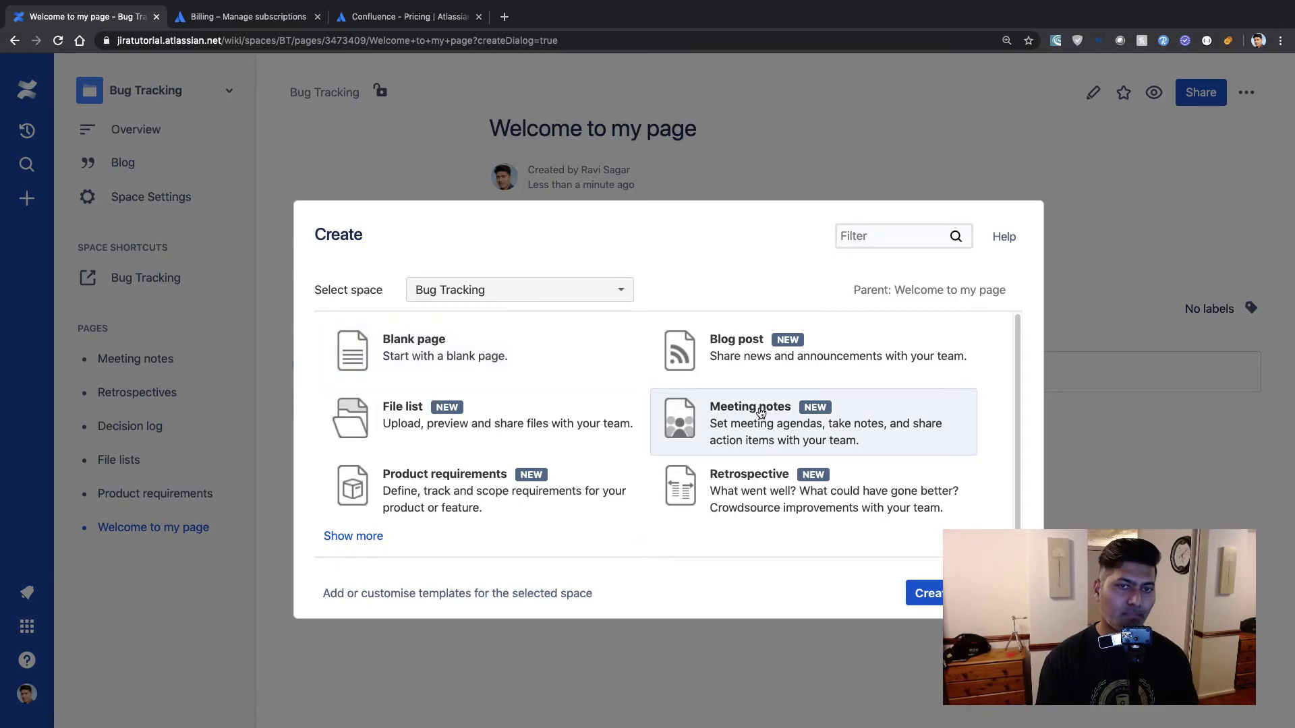
click(457, 498)
click(925, 594)
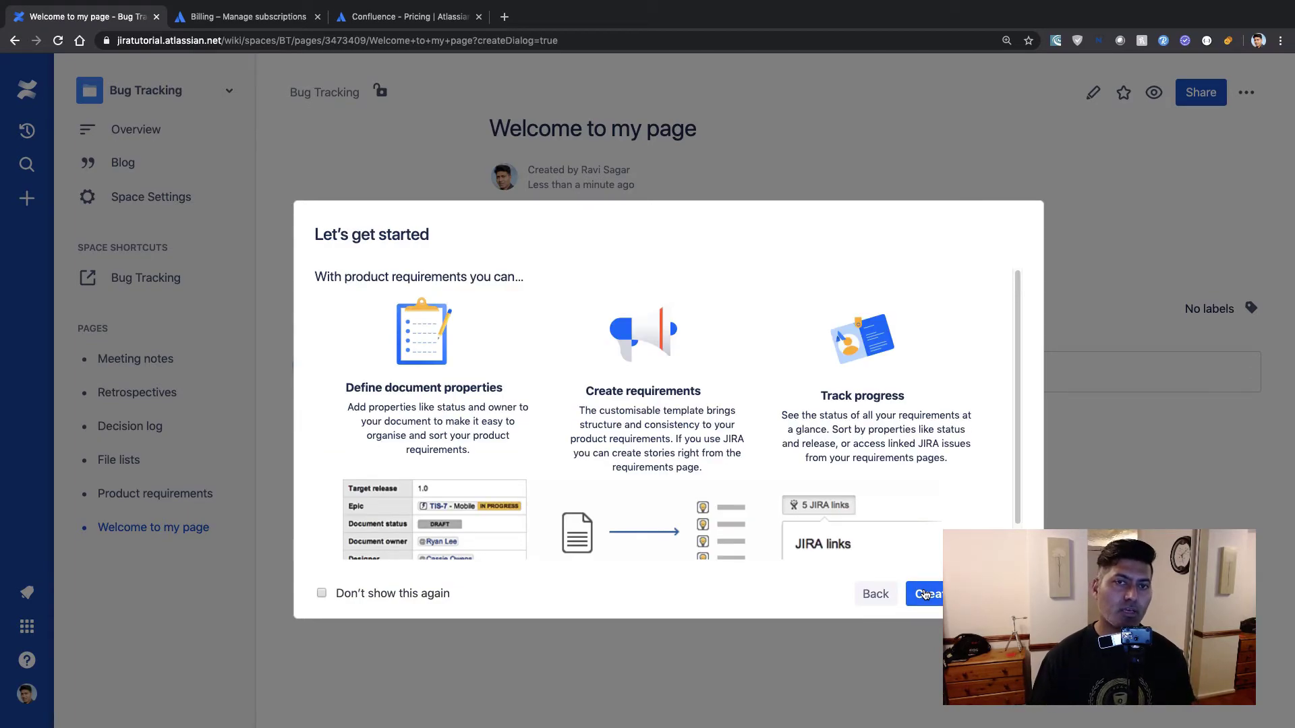
Step: Open the template's editor and title the draft 'Product requirement'
click(925, 594)
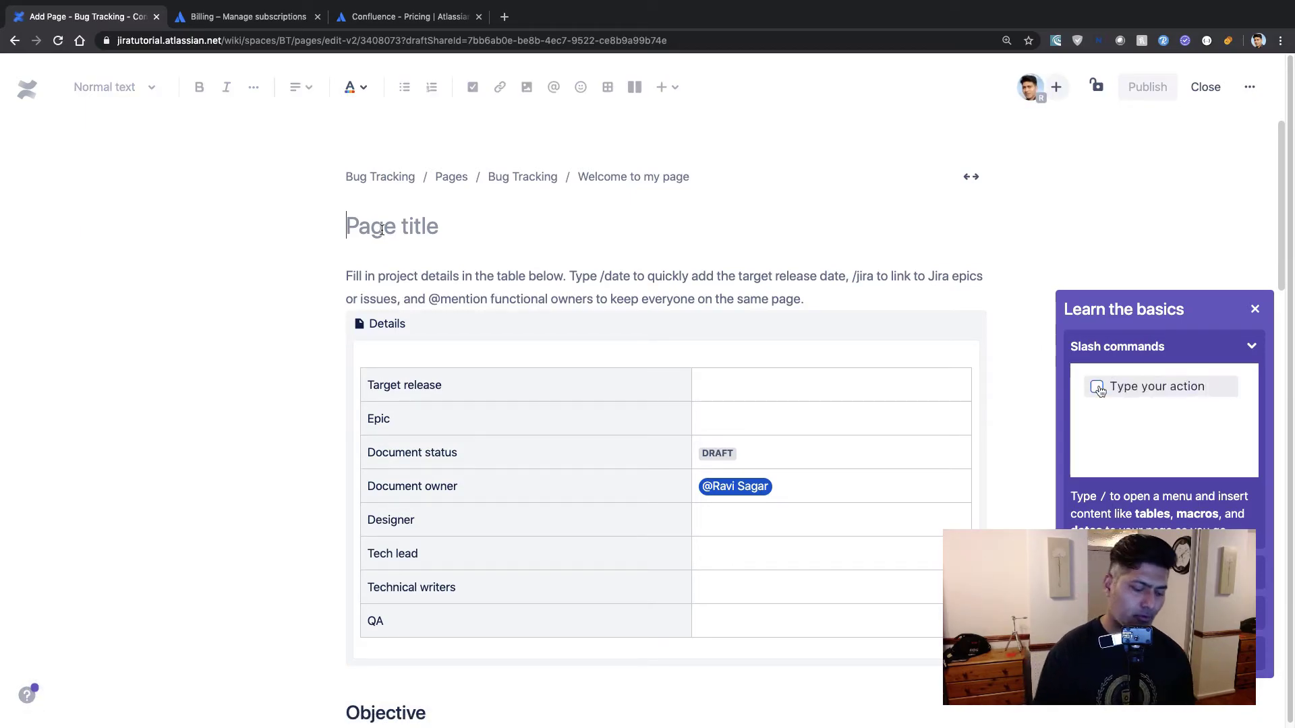
text(Product)
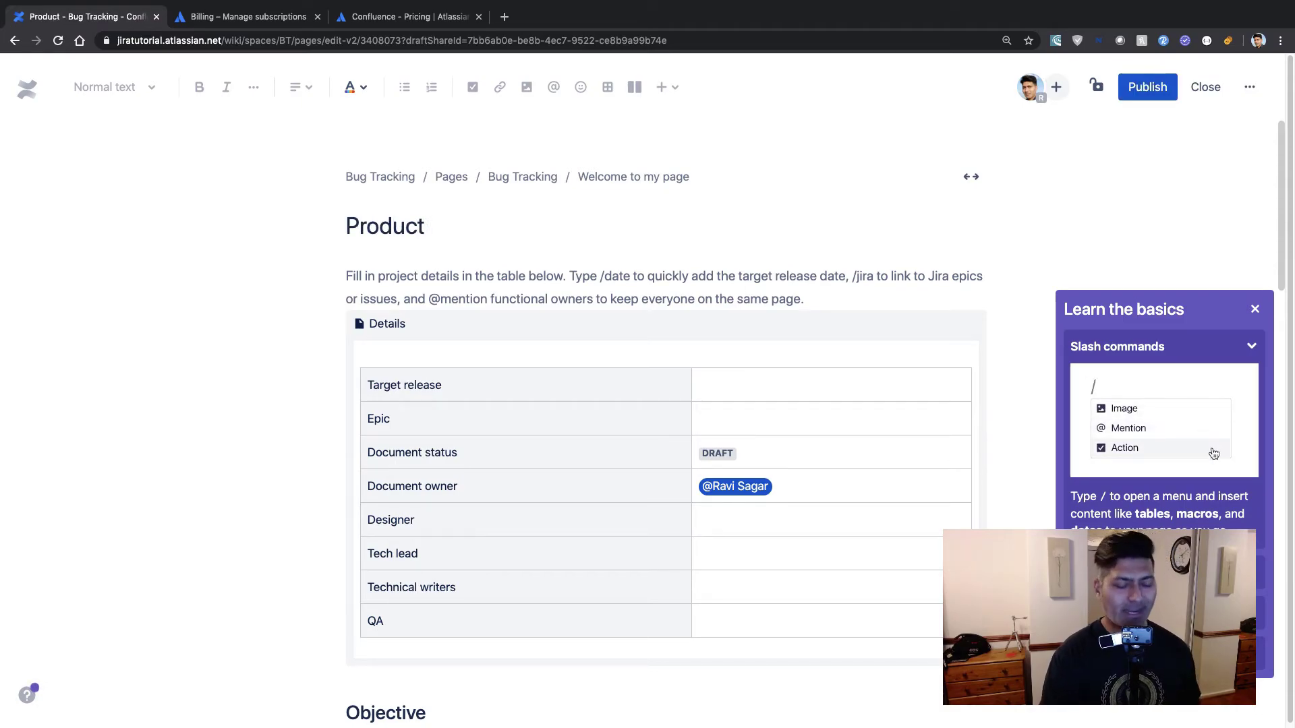
text( requirement)
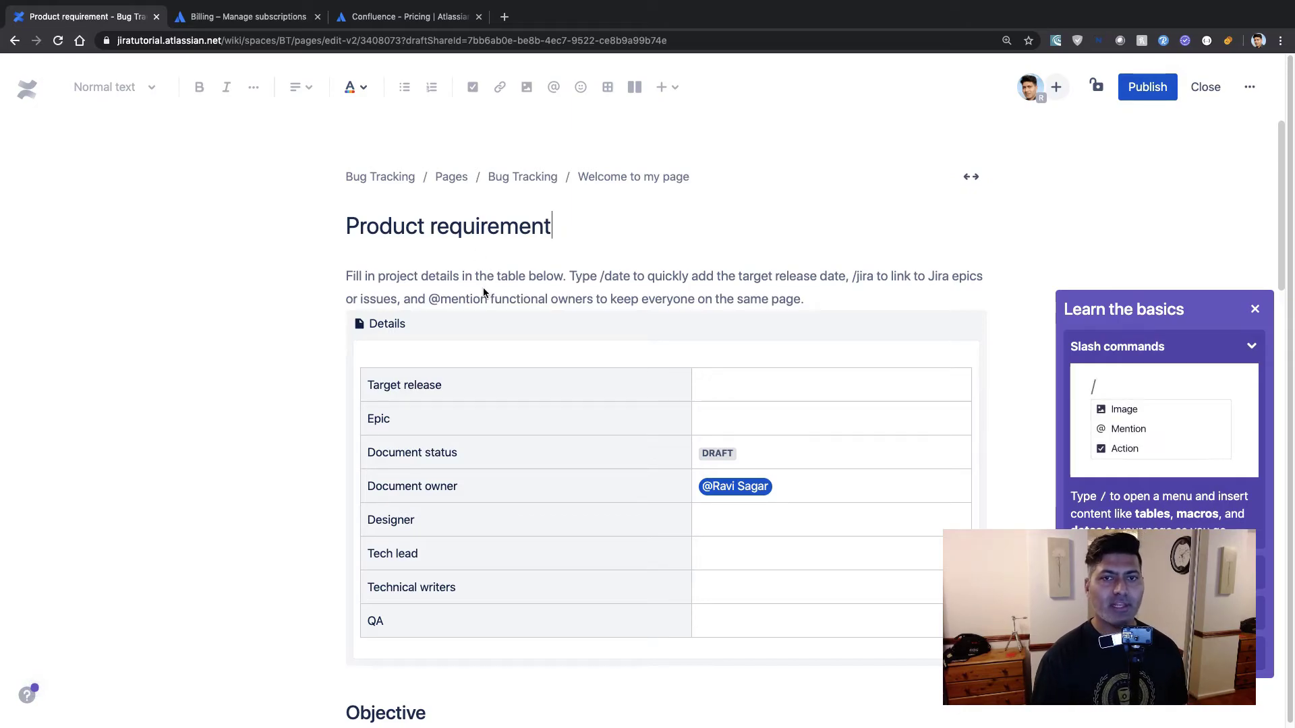
click(747, 387)
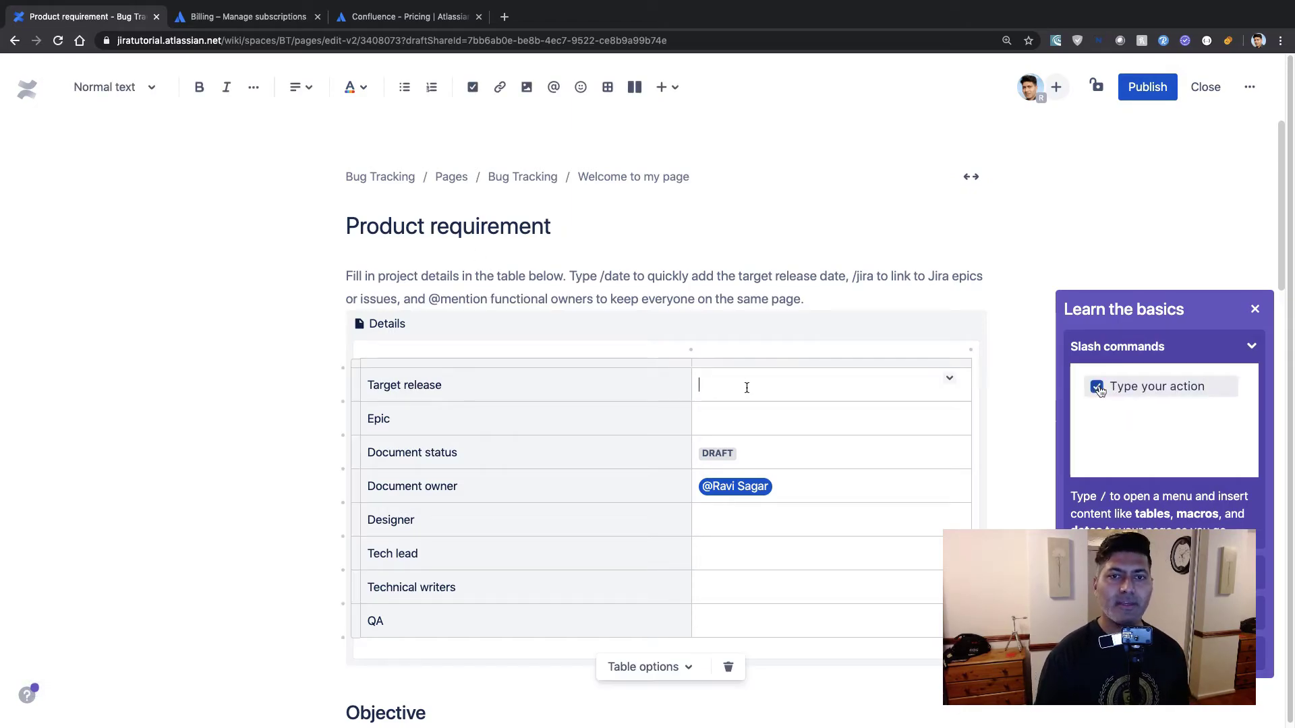
Step: Fill the Target release cell with 'Version 1' and a 26 Jan 2020 date
click(949, 380)
click(834, 387)
text(Version 1 )
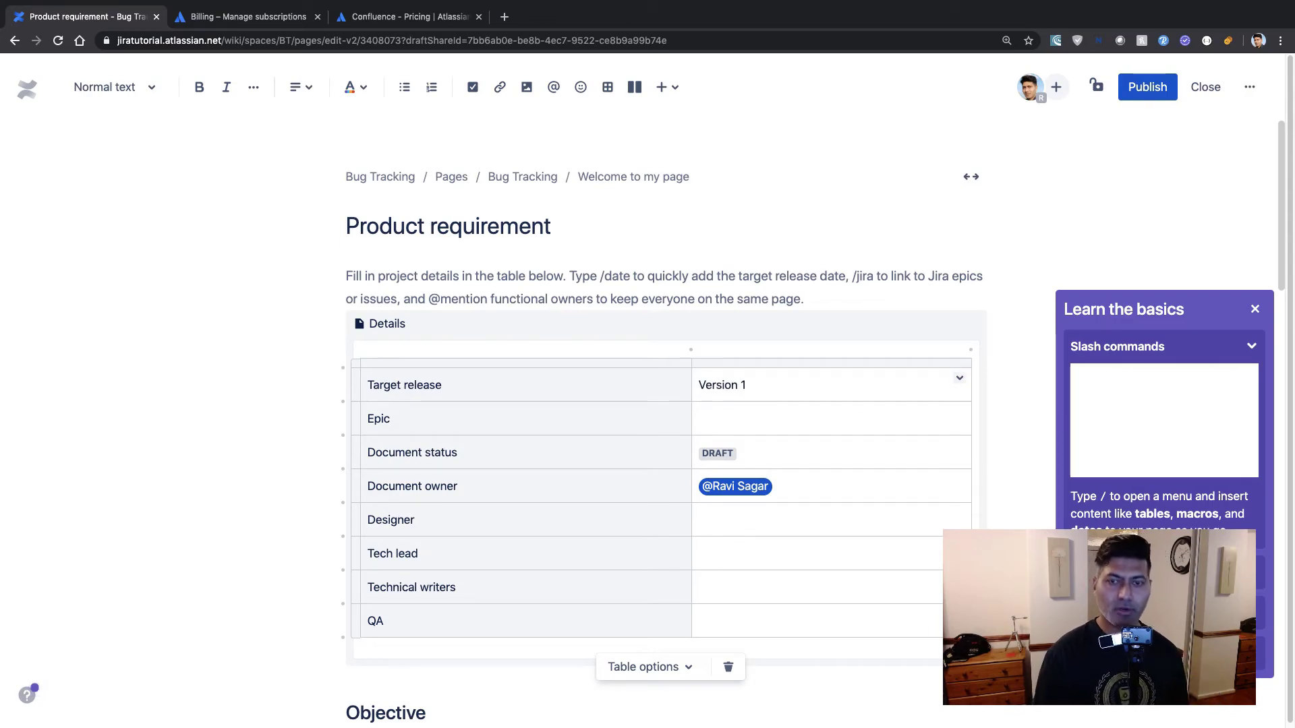
text(/)
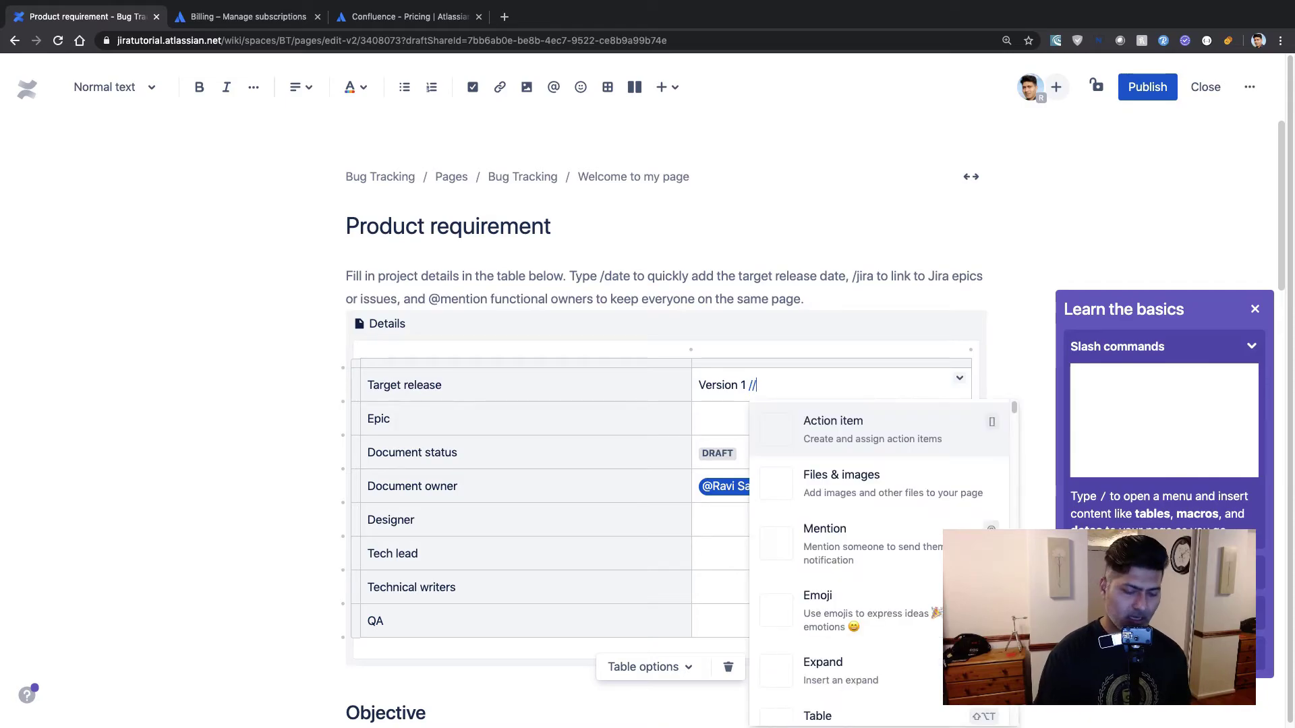
text(//)
key(BackSpace)
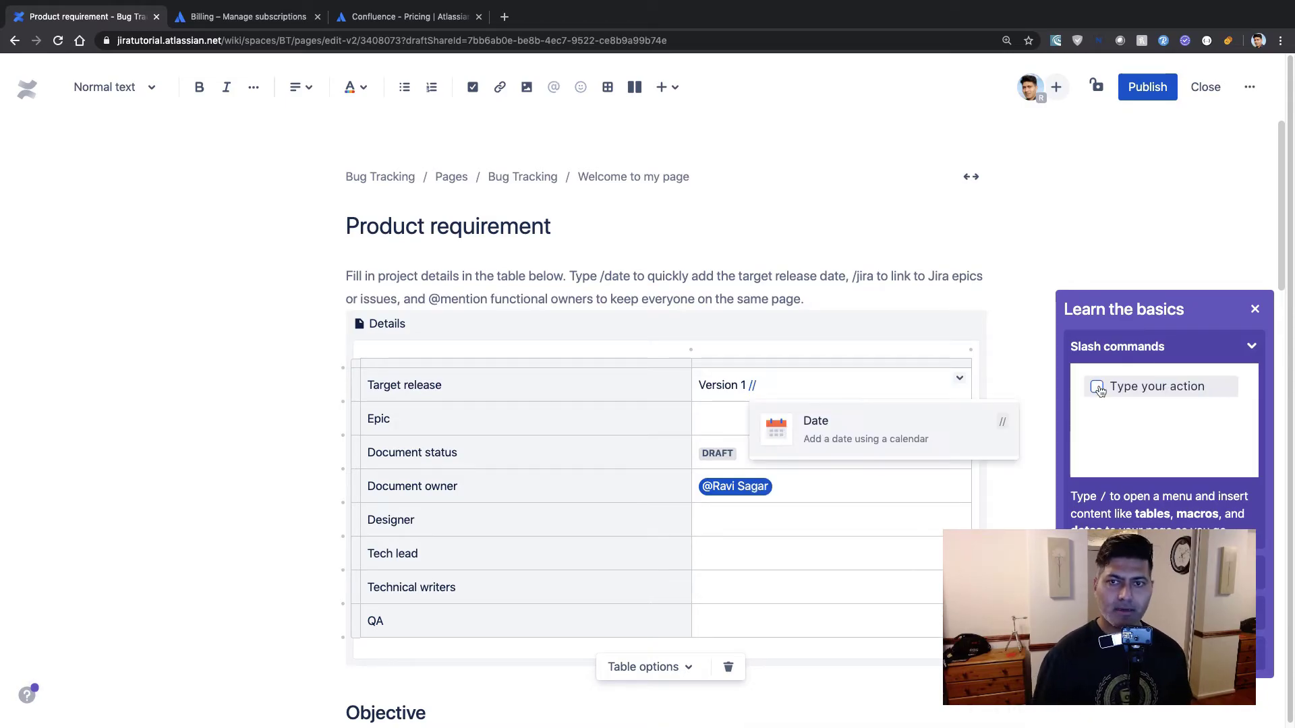
click(840, 426)
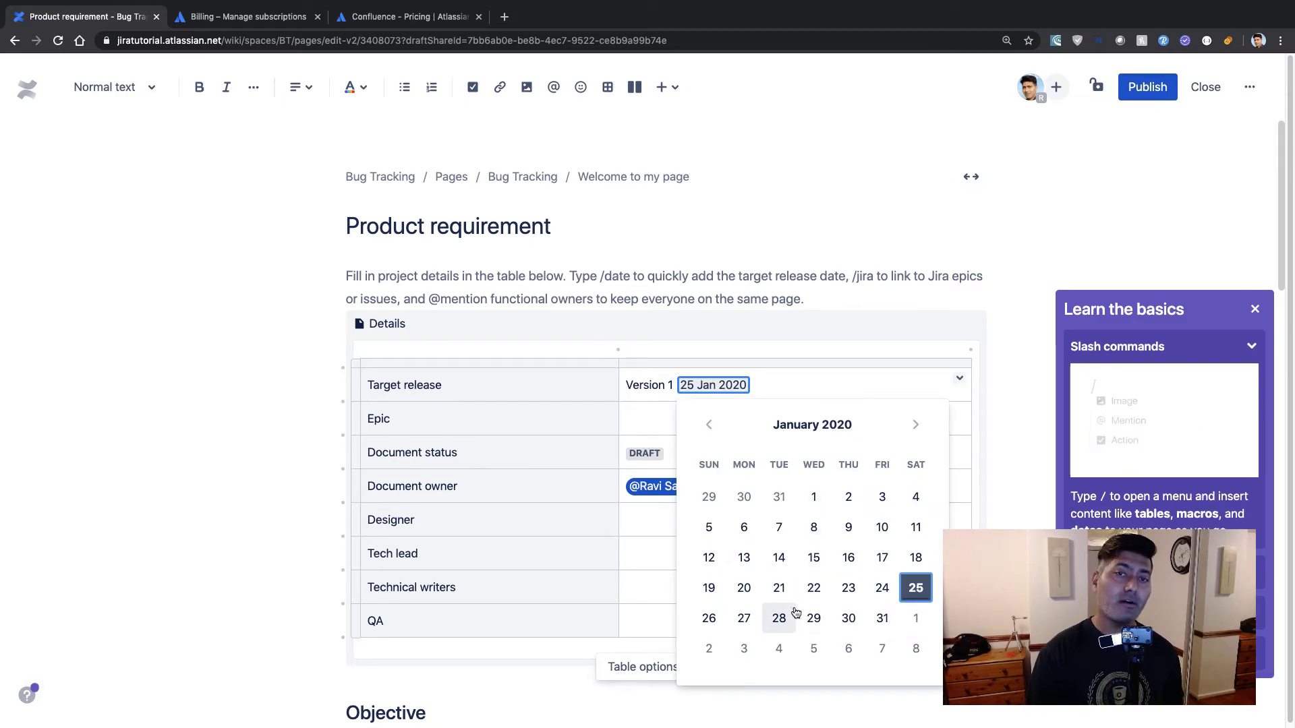
click(713, 612)
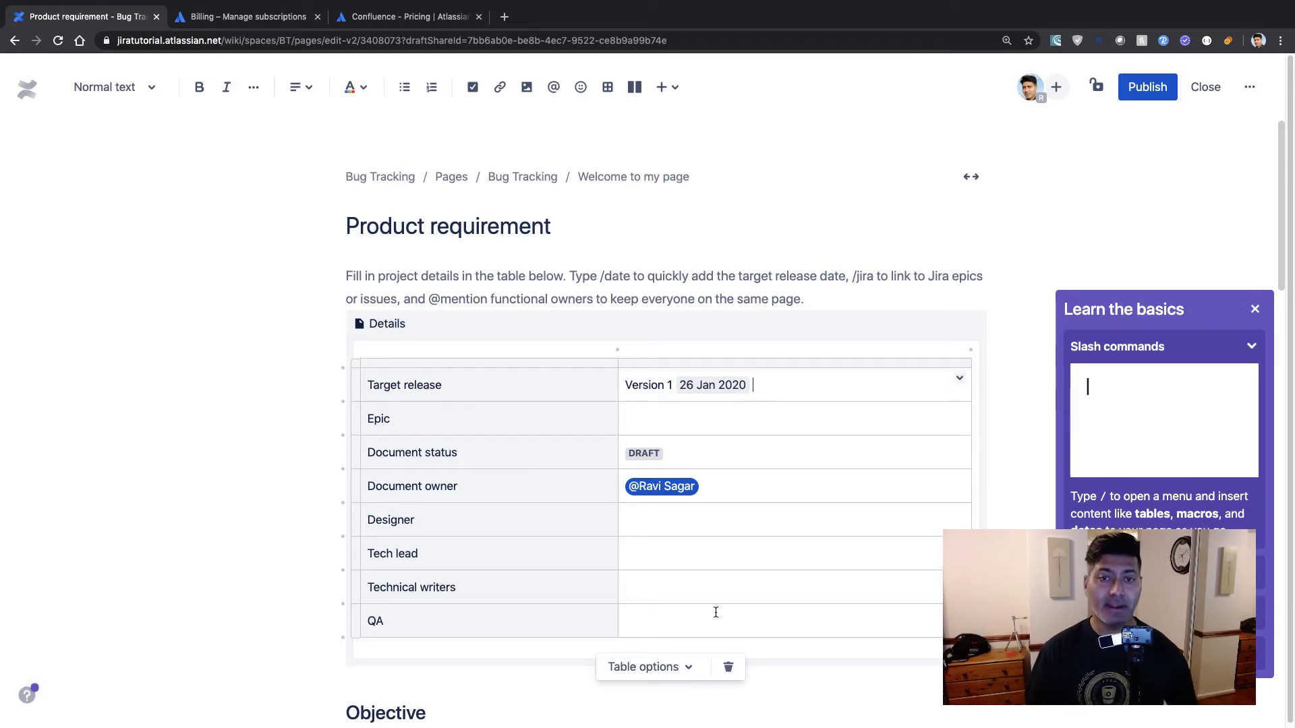
click(740, 426)
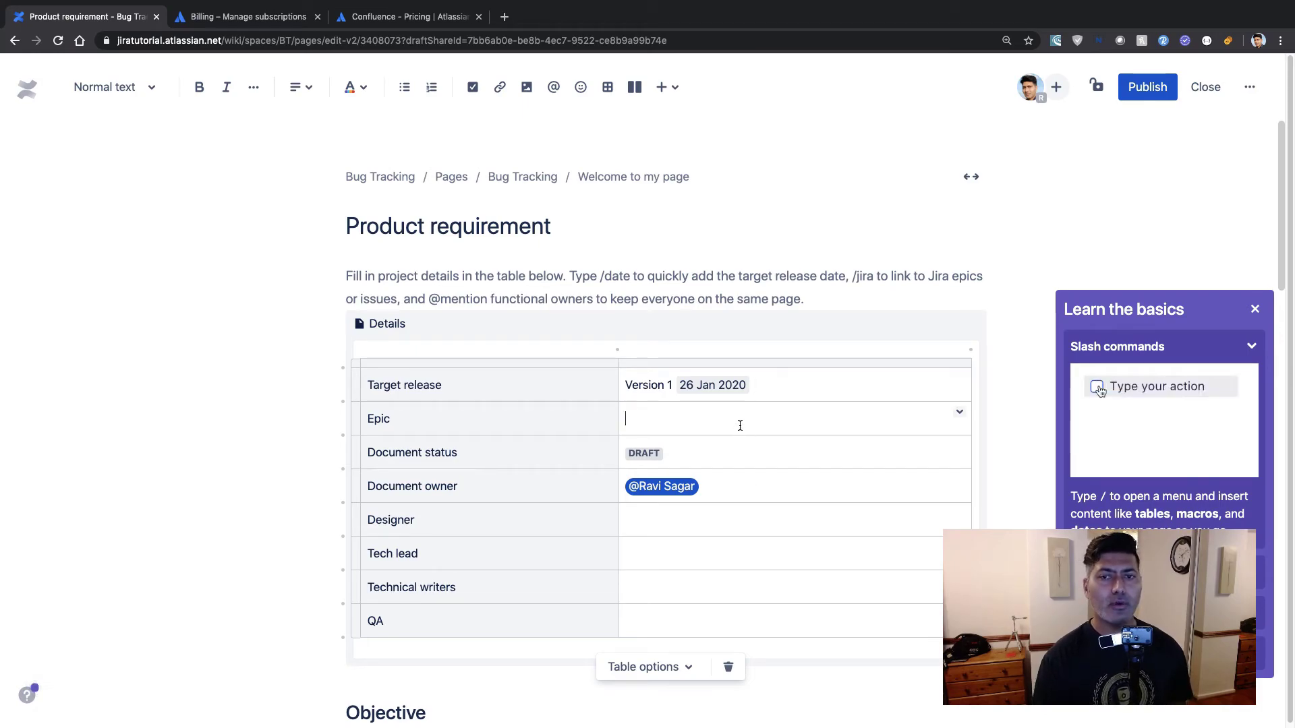
click(959, 413)
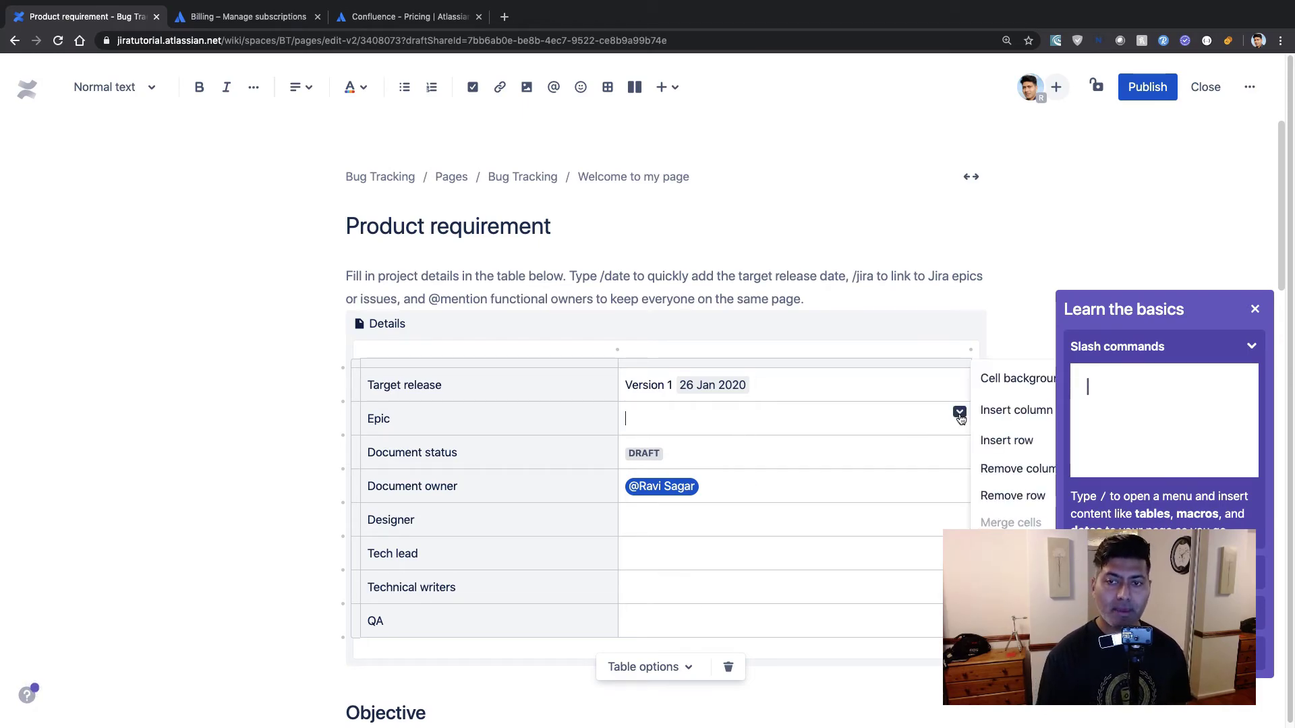
click(830, 425)
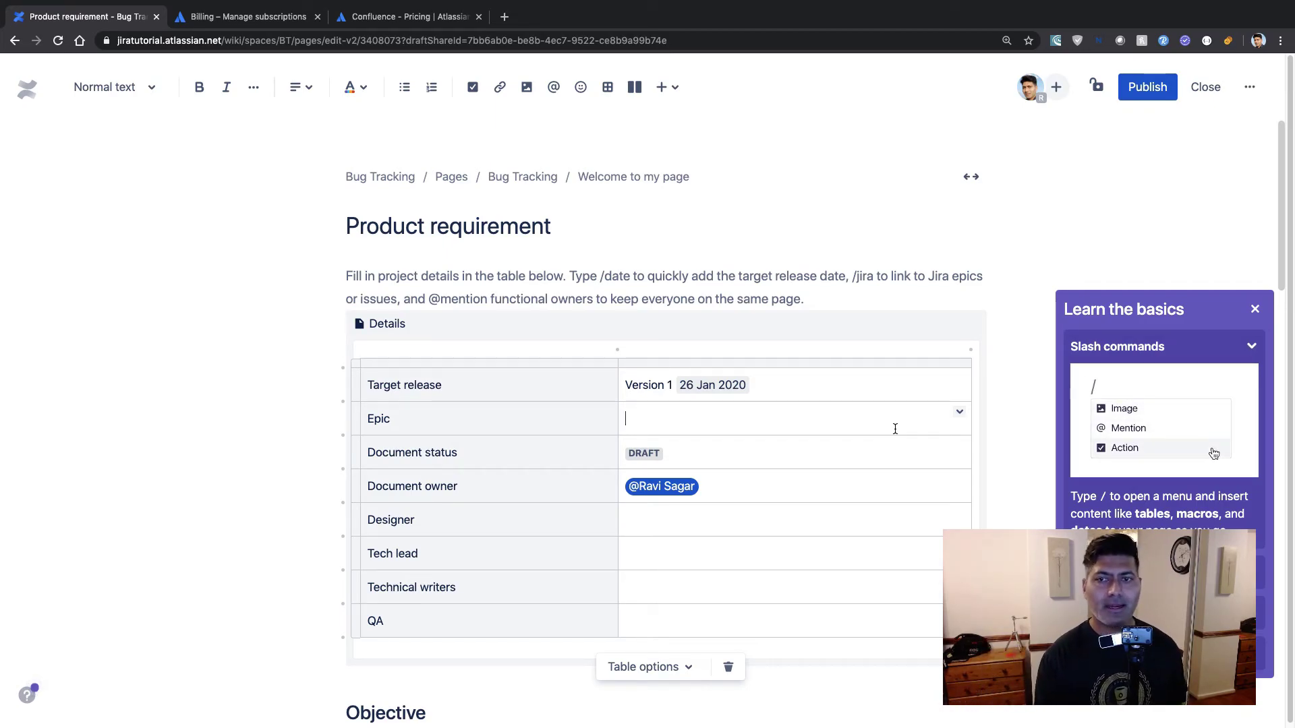
click(961, 415)
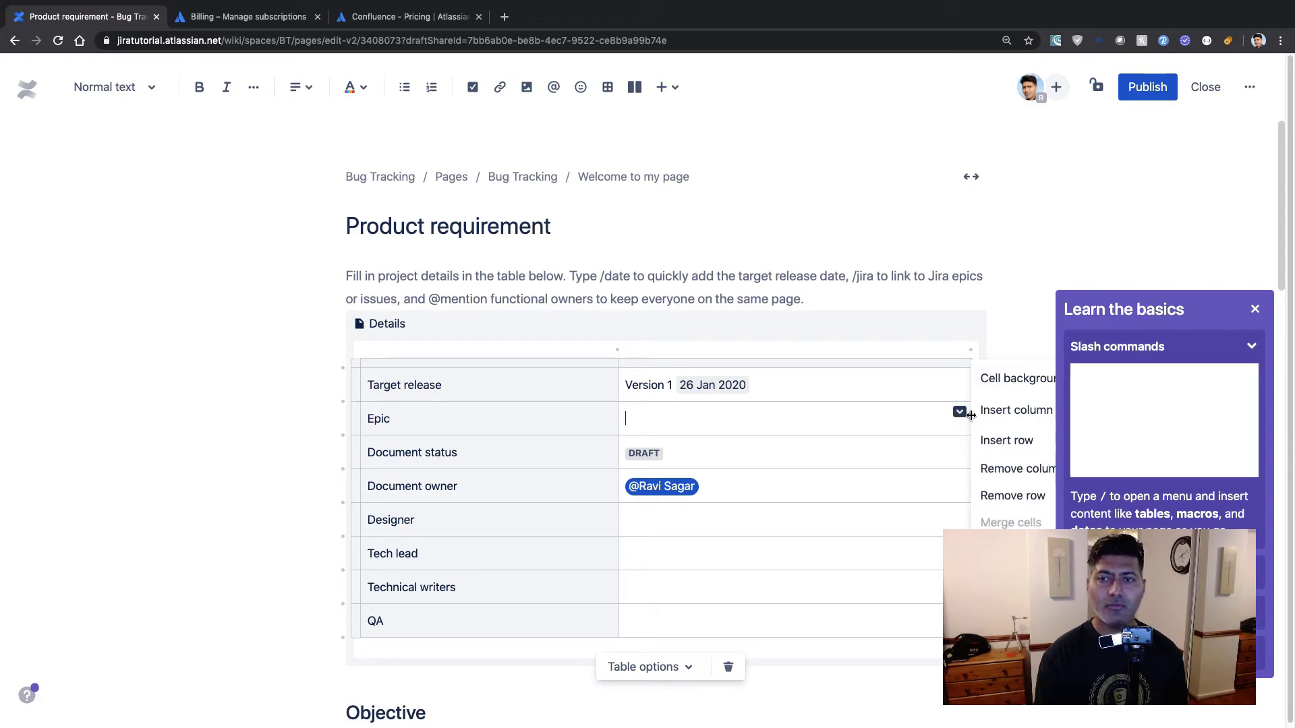
click(818, 420)
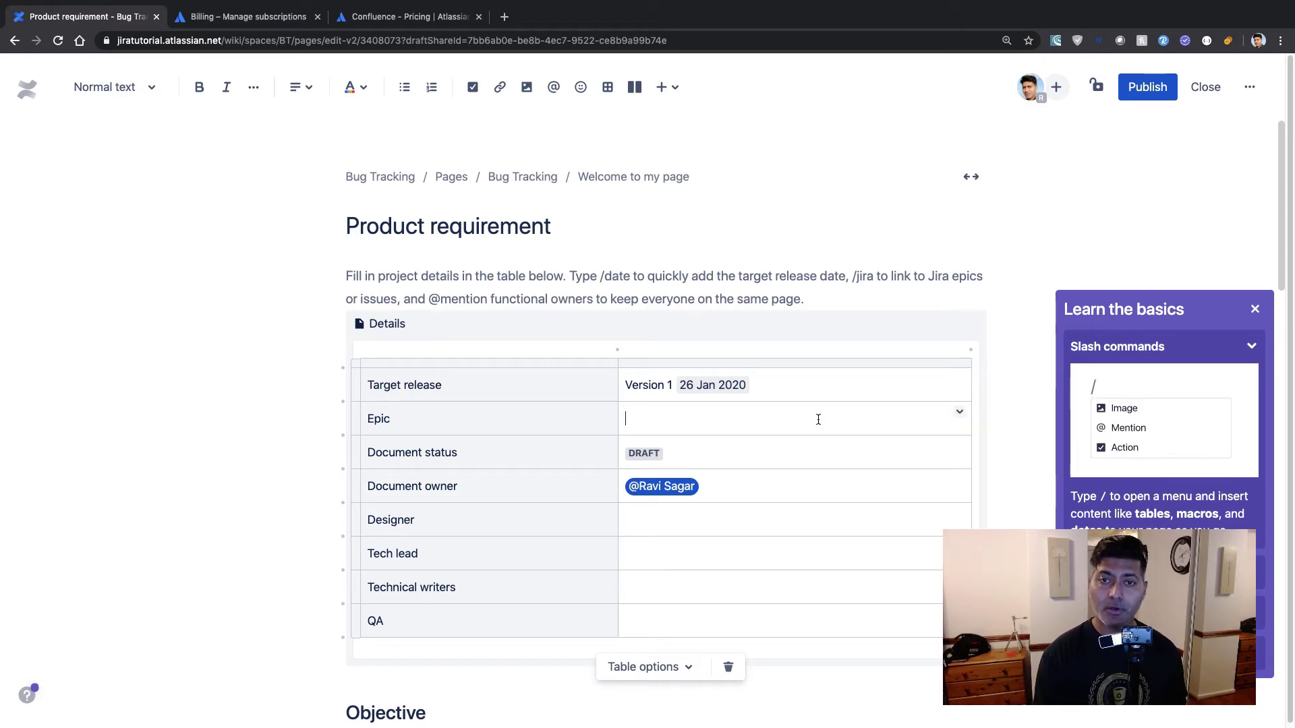
scroll(819, 420, down, 1)
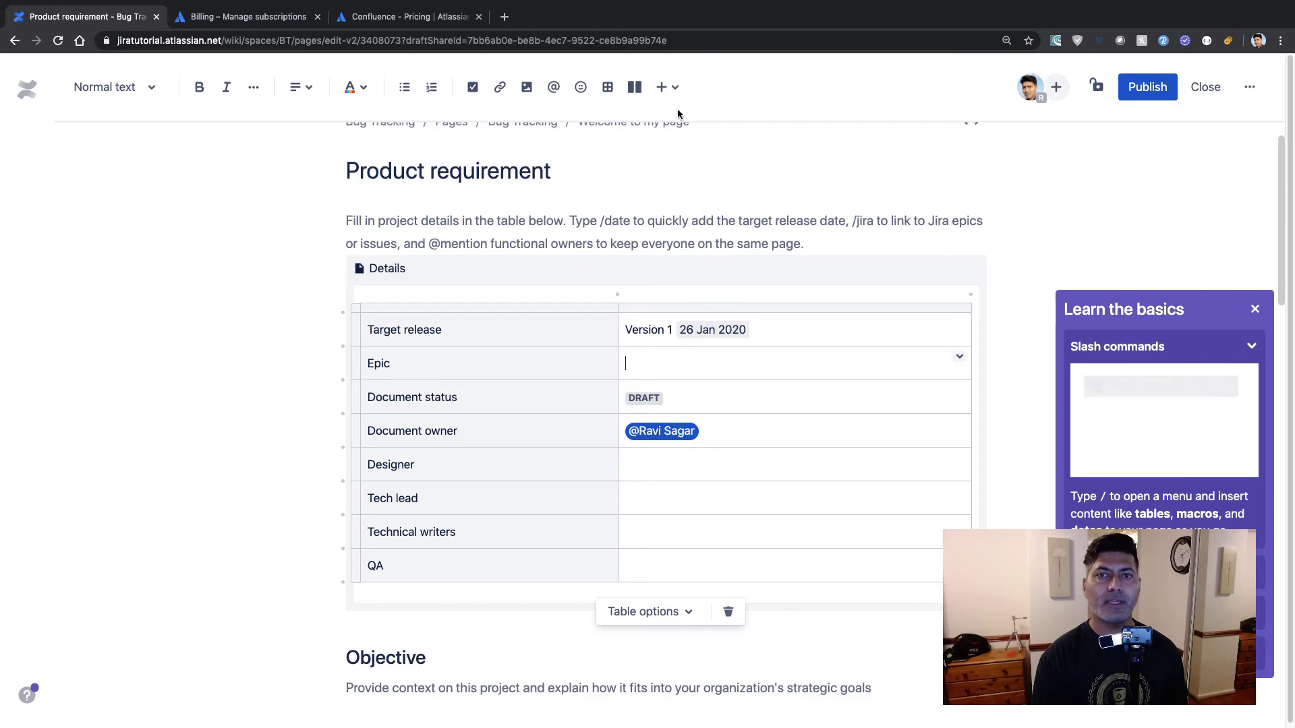
Step: Search Jira for 'epic' and insert only SP-6 – Epic 2 into the Epic cell
click(672, 86)
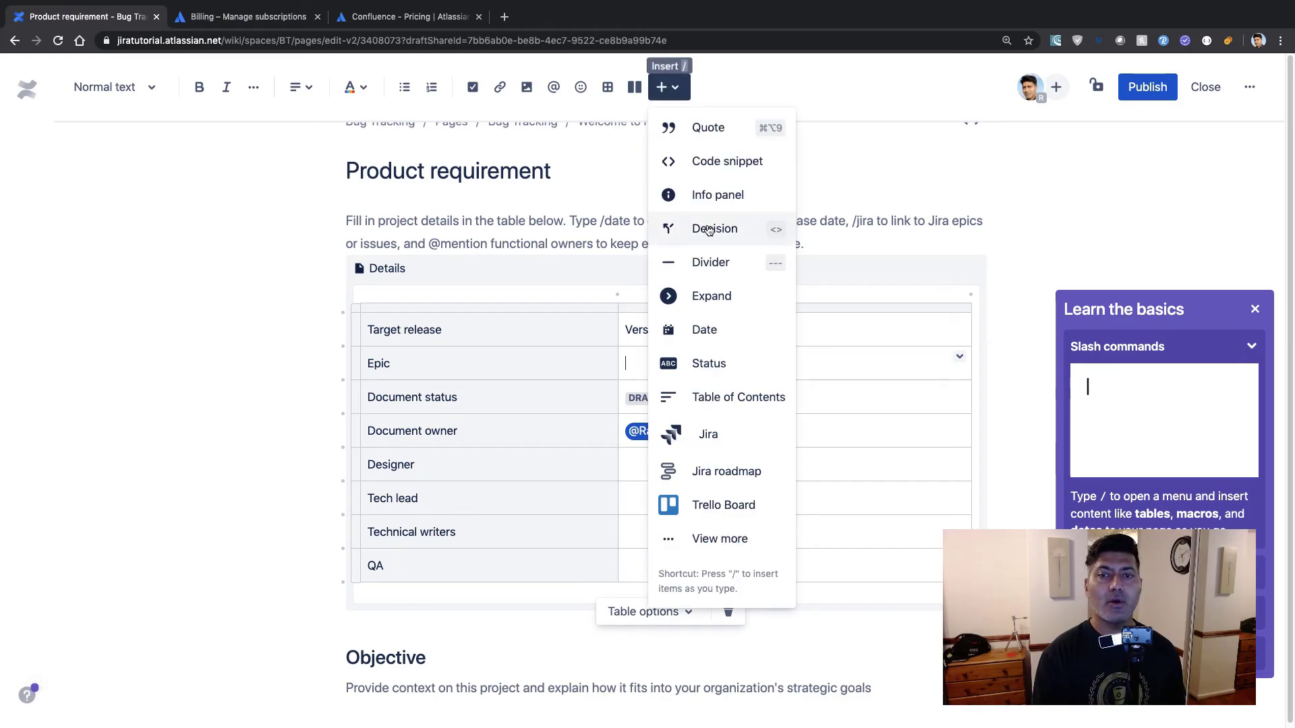
click(713, 436)
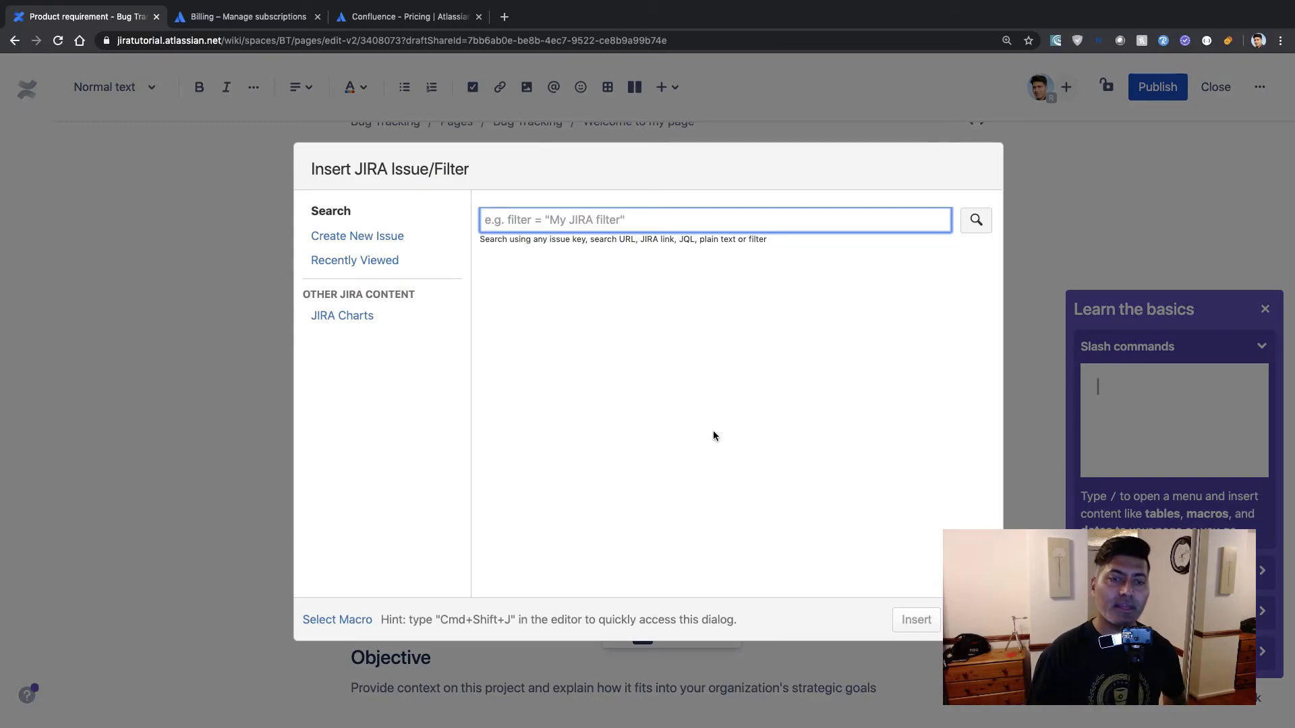
text(epic)
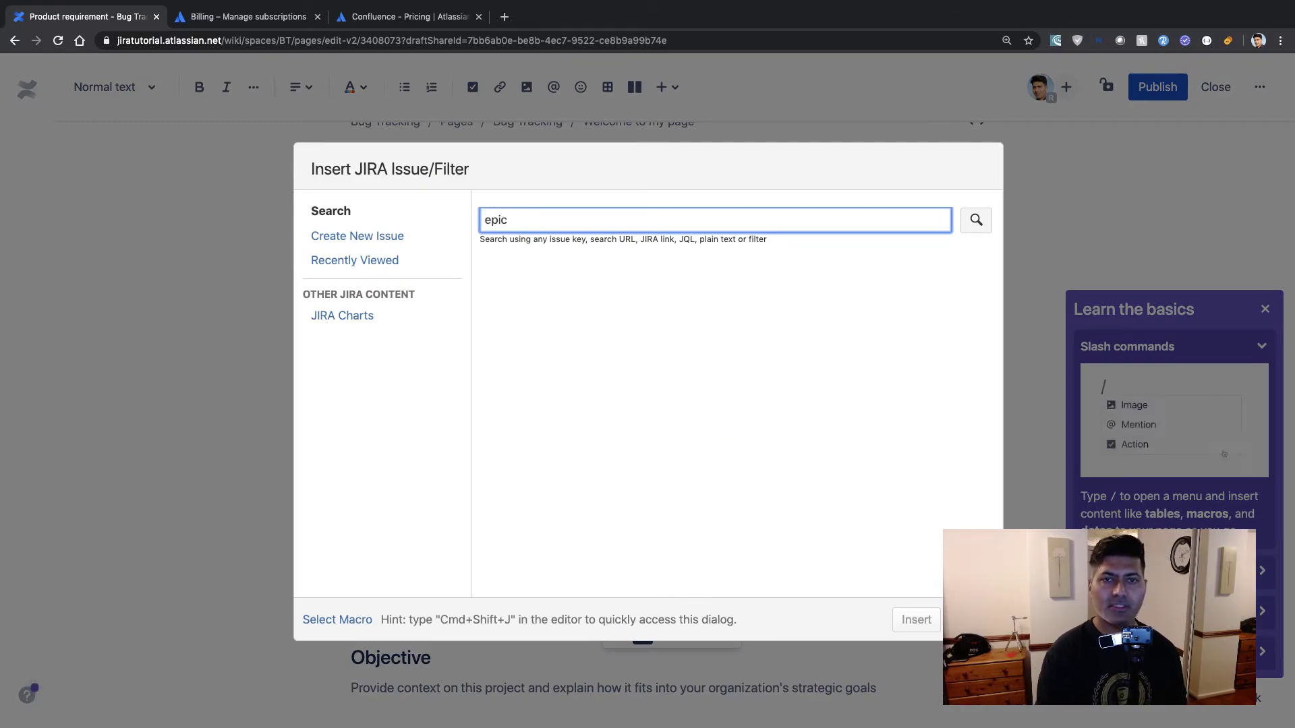
key(Return)
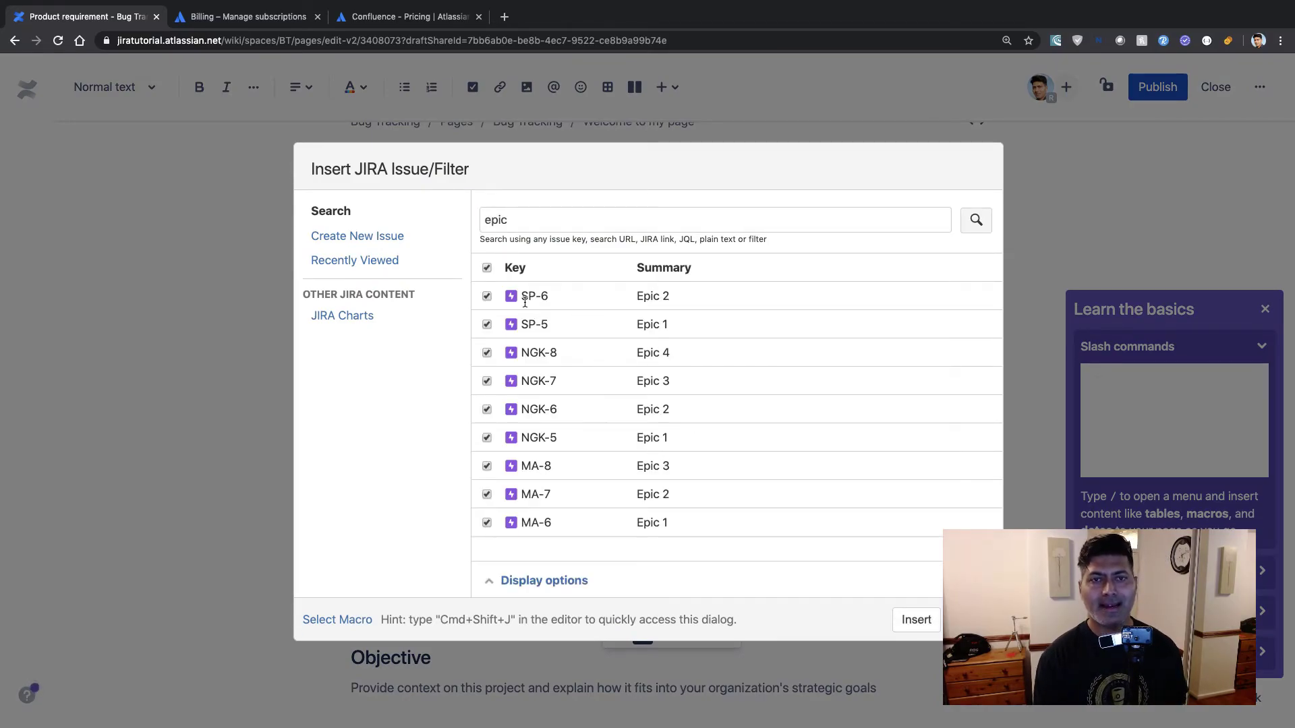
click(486, 268)
click(486, 298)
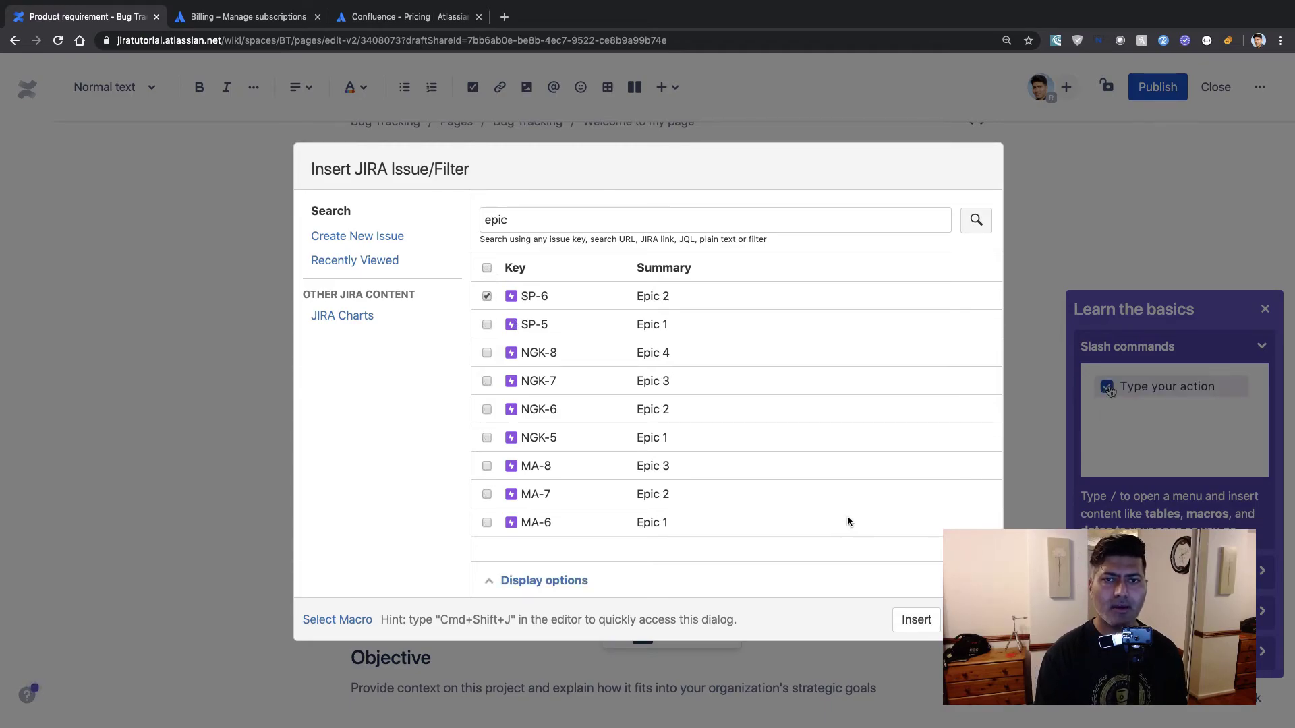
click(919, 622)
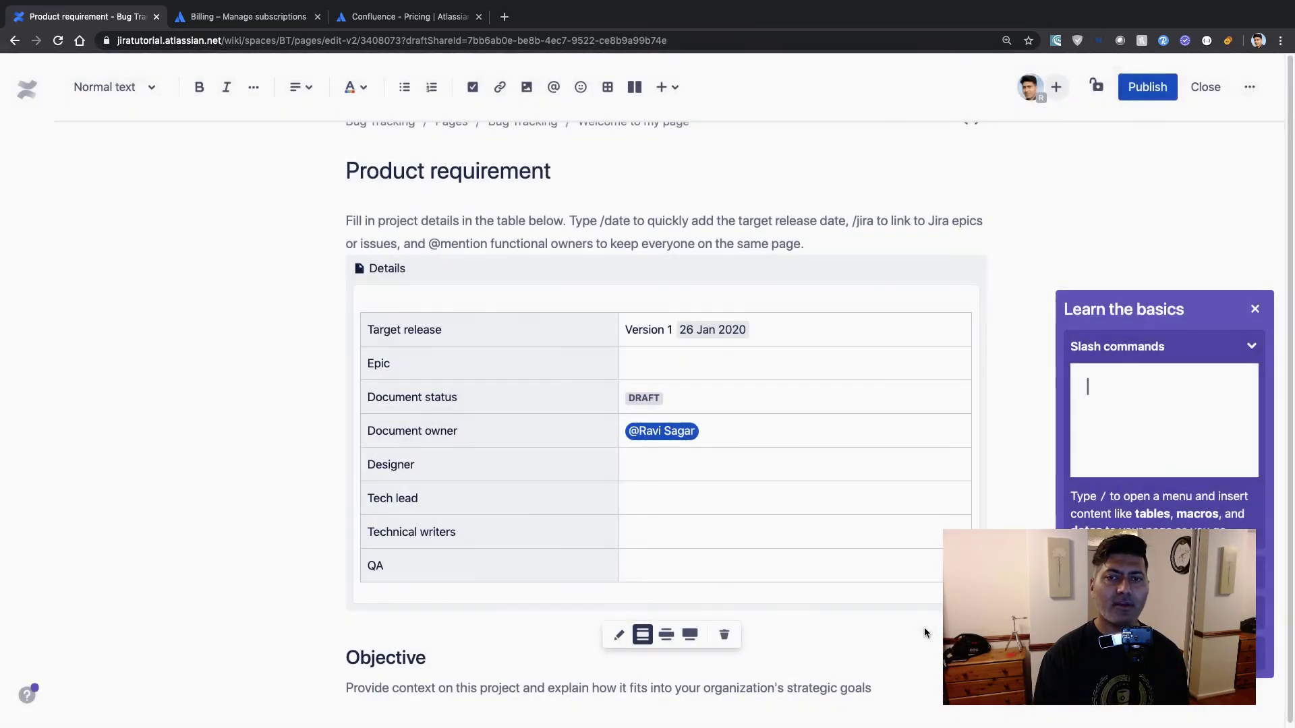
click(780, 367)
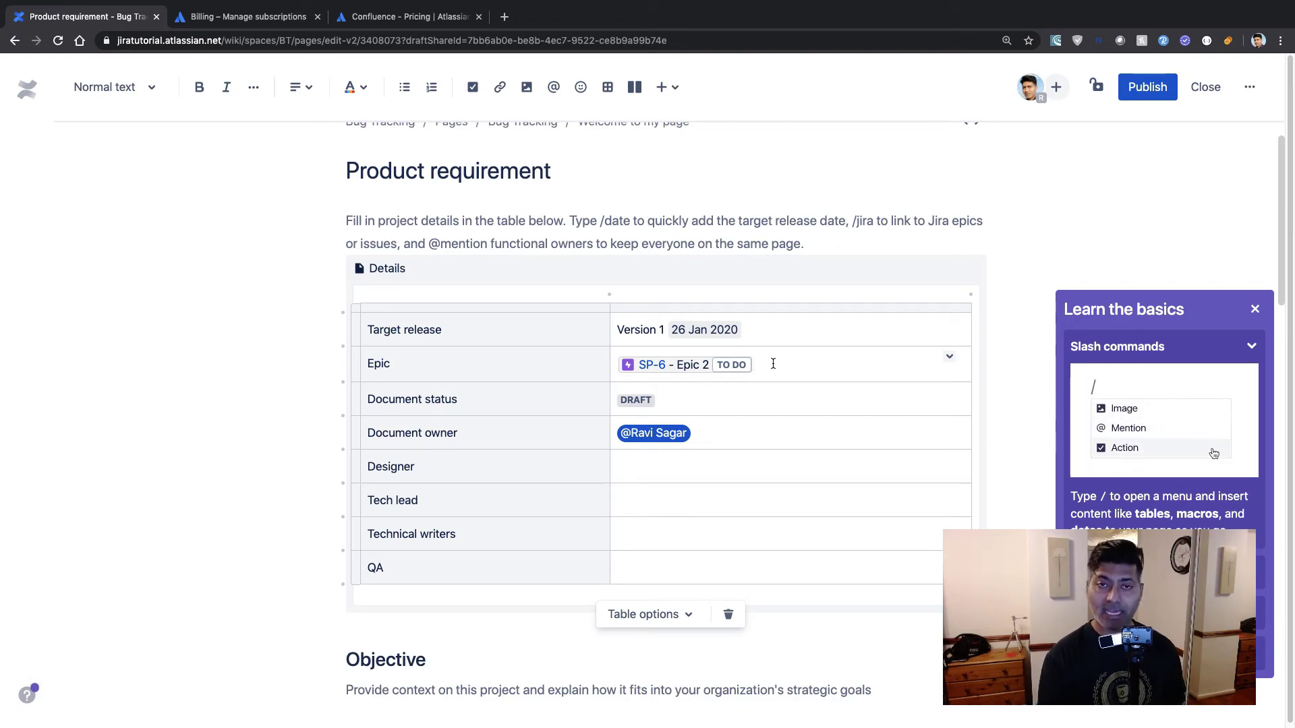
click(662, 368)
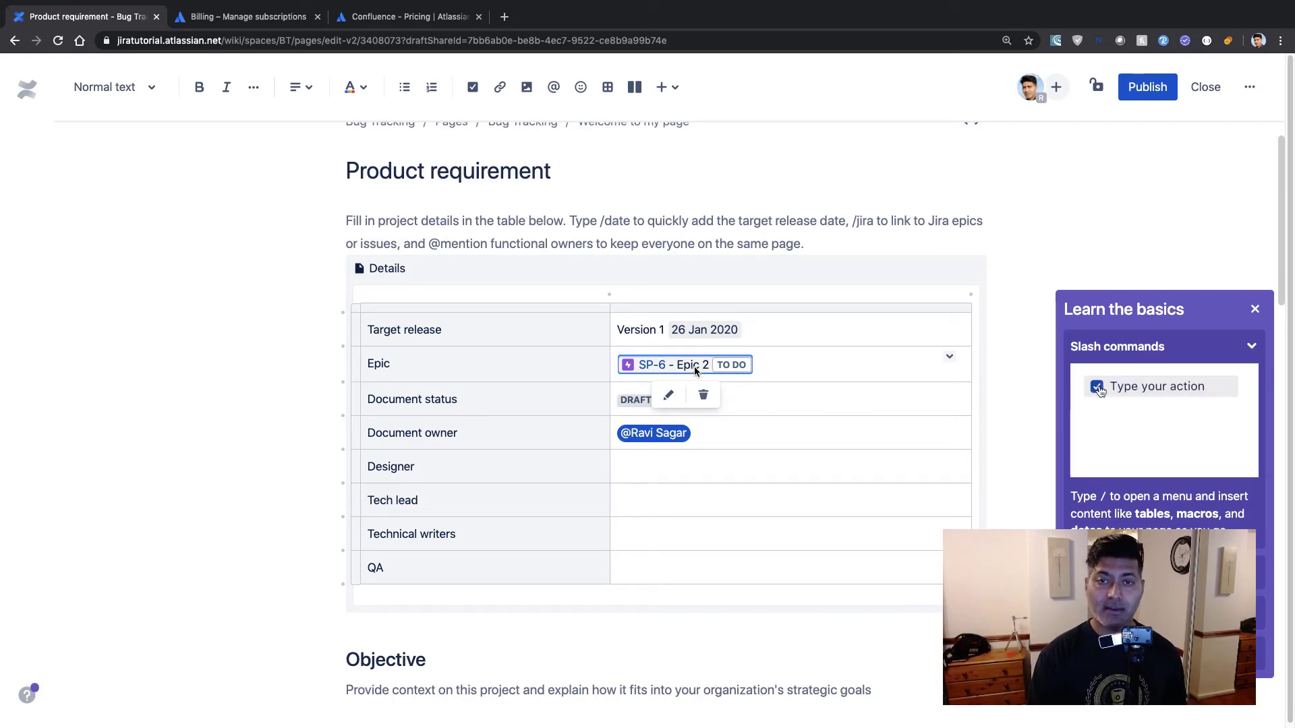
click(793, 372)
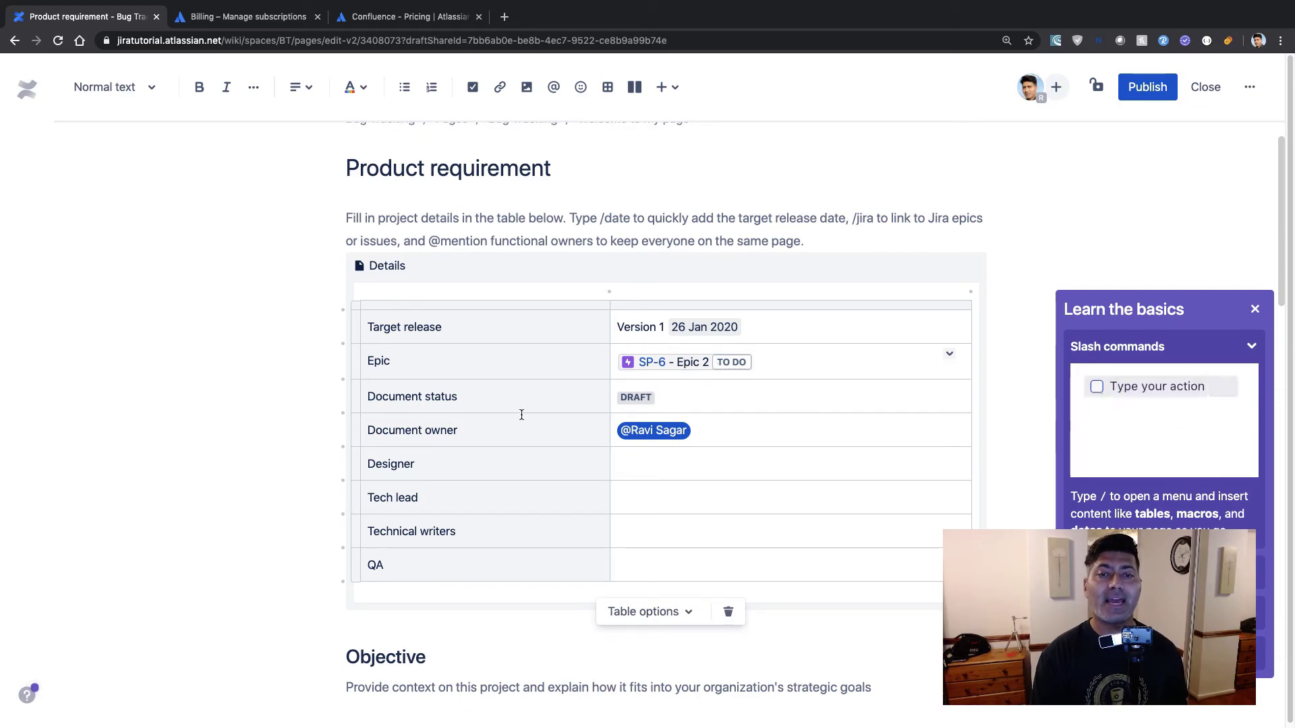
scroll(586, 413, down, 5)
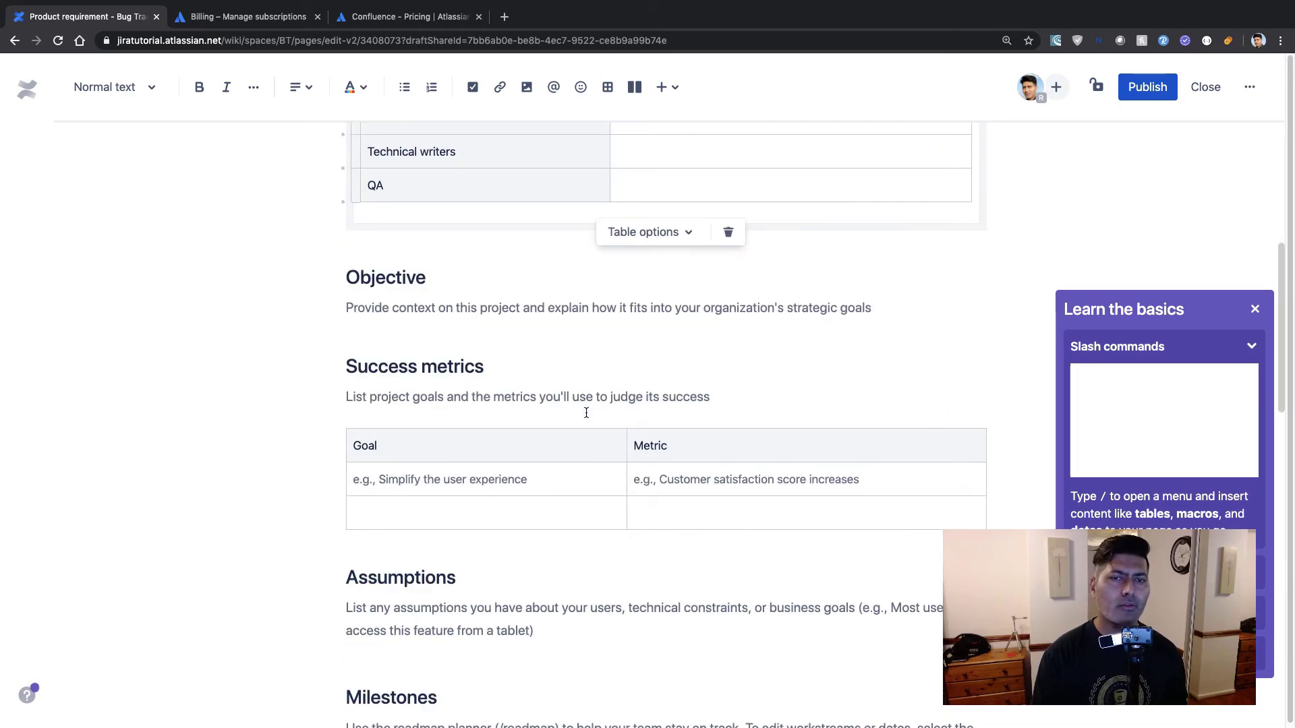
scroll(586, 412, down, 9)
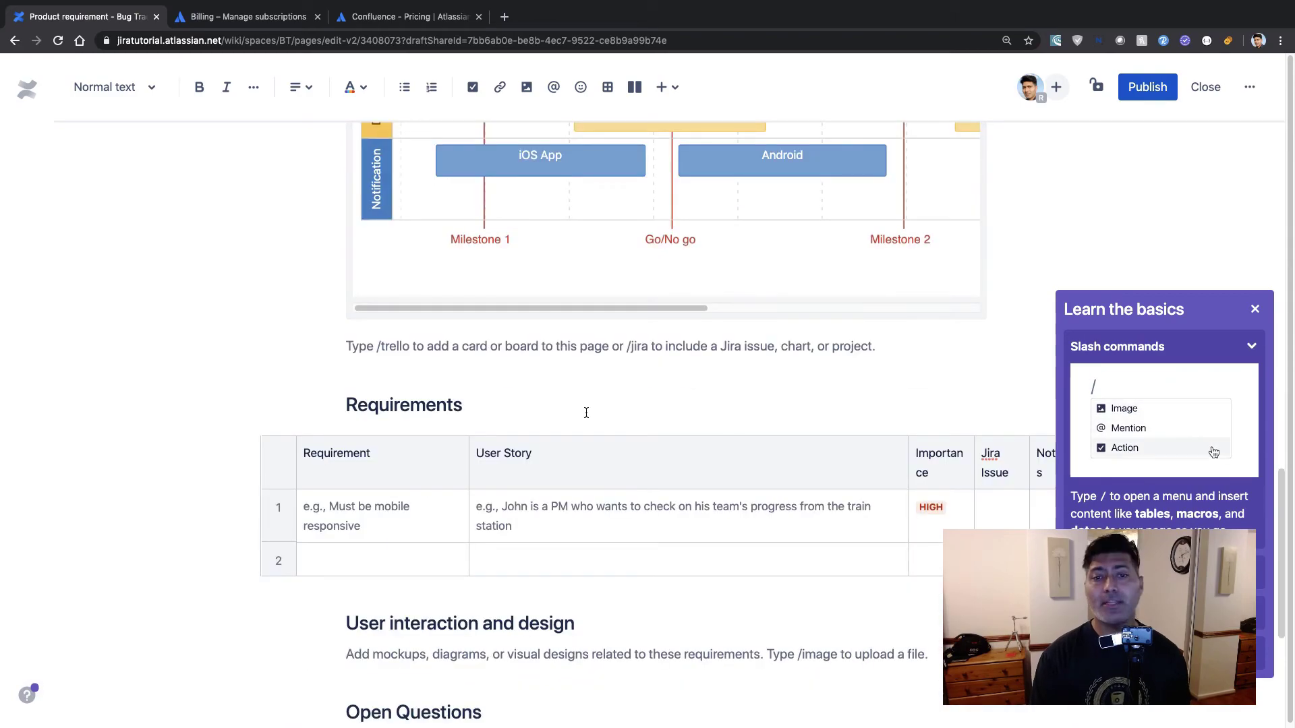
scroll(586, 413, down, 4)
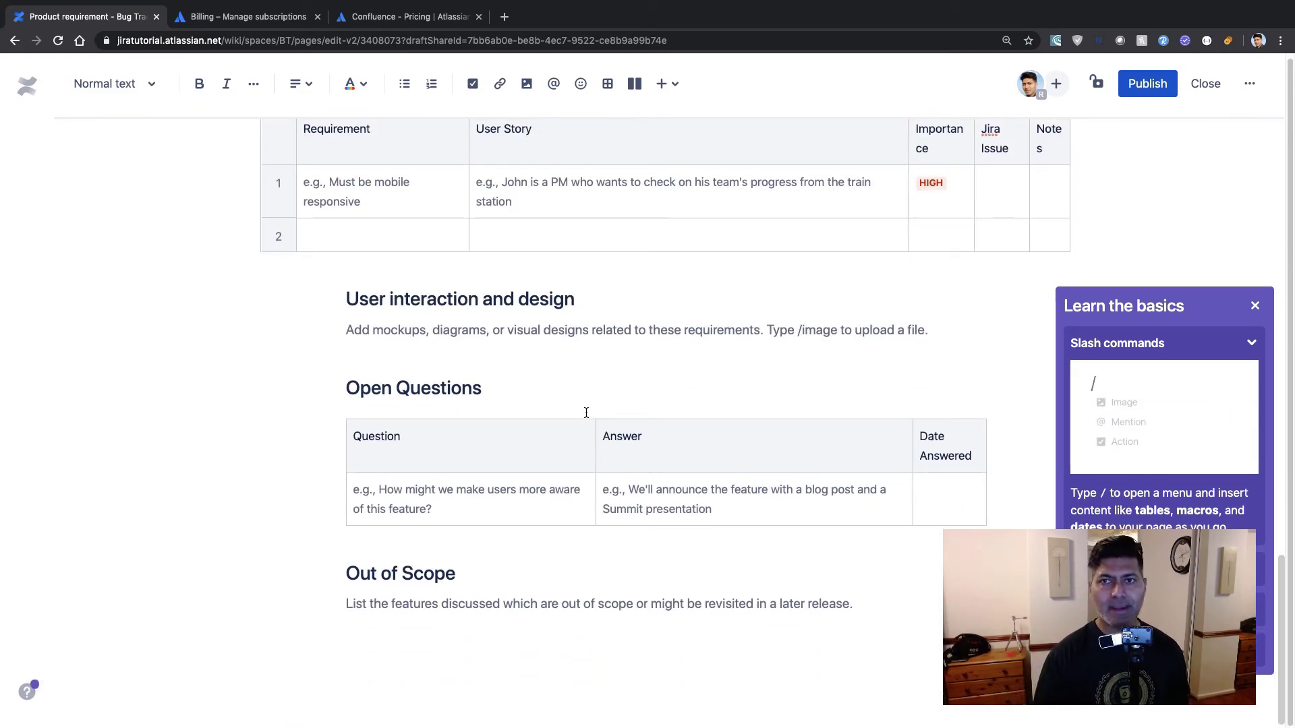
scroll(586, 413, up, 18)
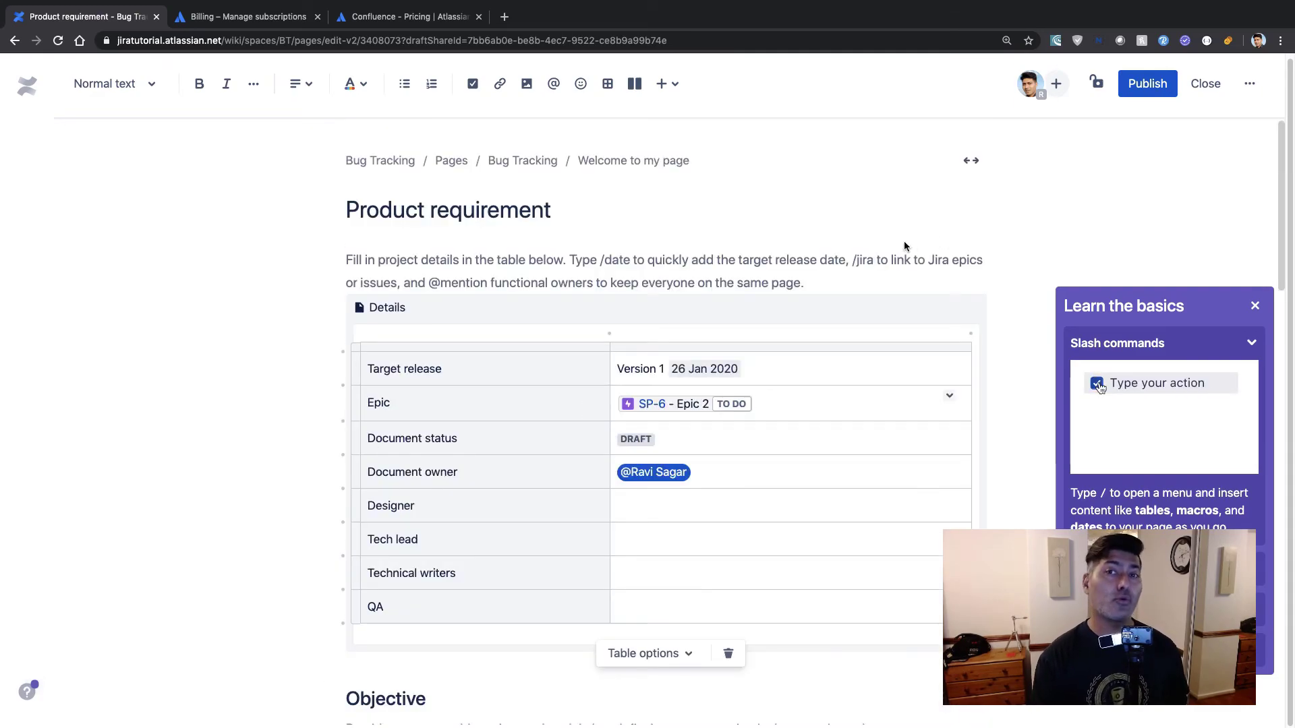
scroll(714, 397, down, 9)
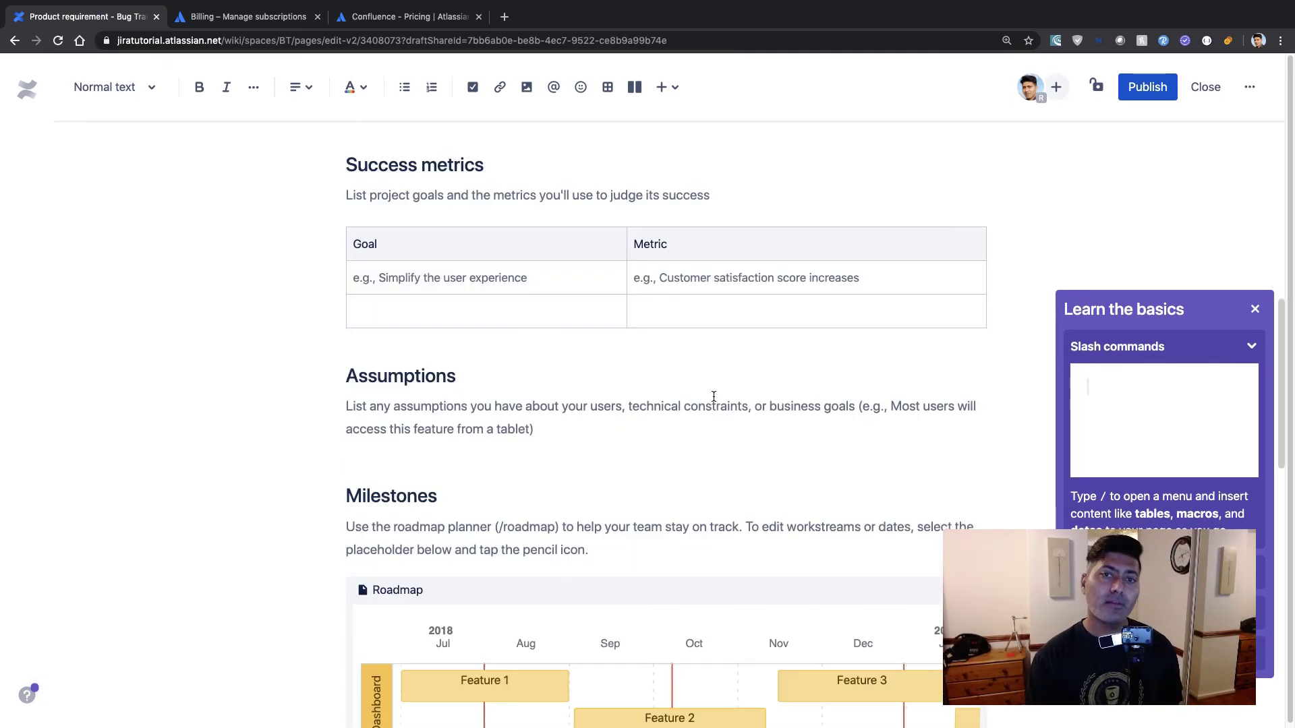
scroll(714, 396, down, 5)
scroll(714, 396, up, 14)
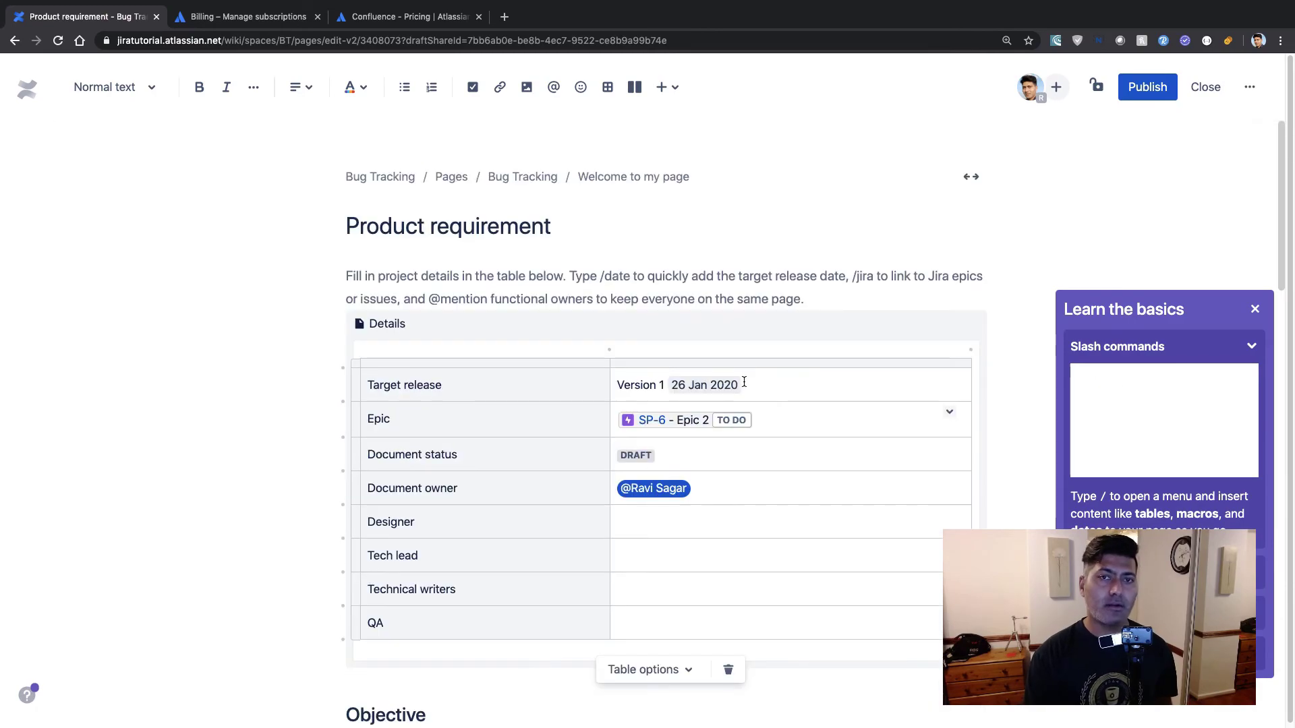
Step: Publish the Product requirement page and close the Confluence + Community popup
click(1158, 95)
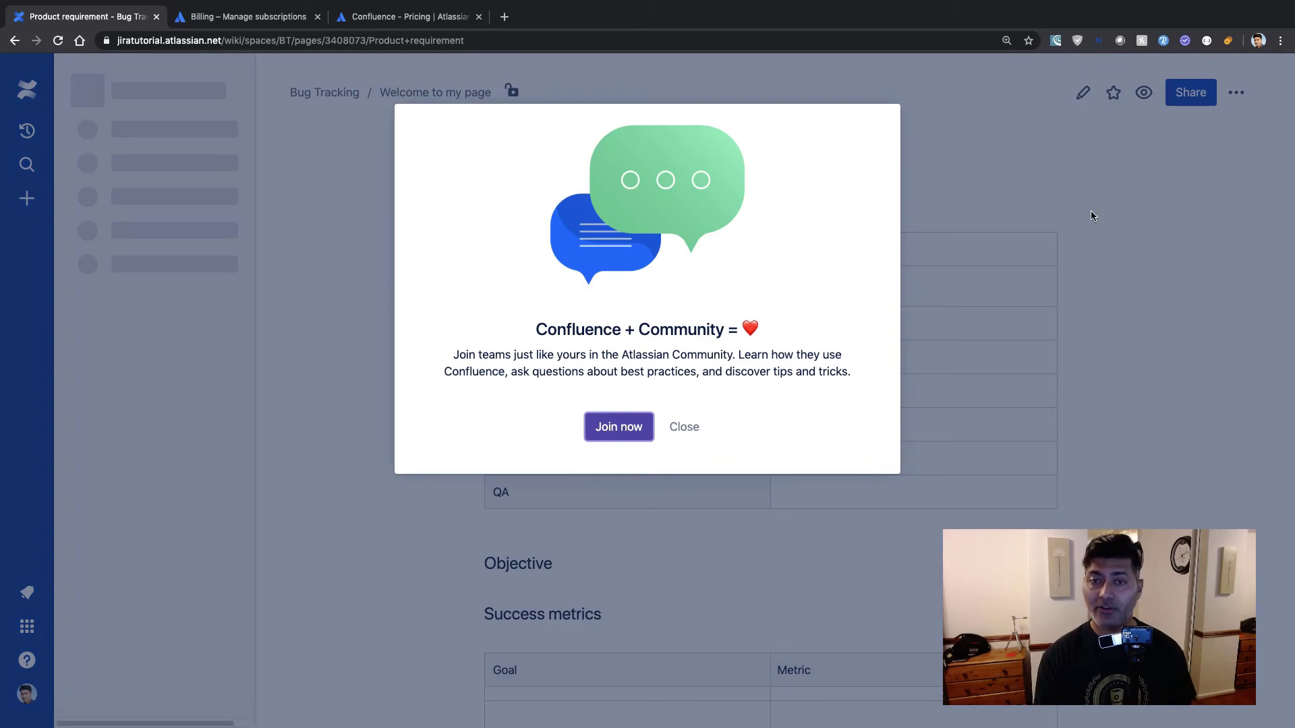
click(690, 427)
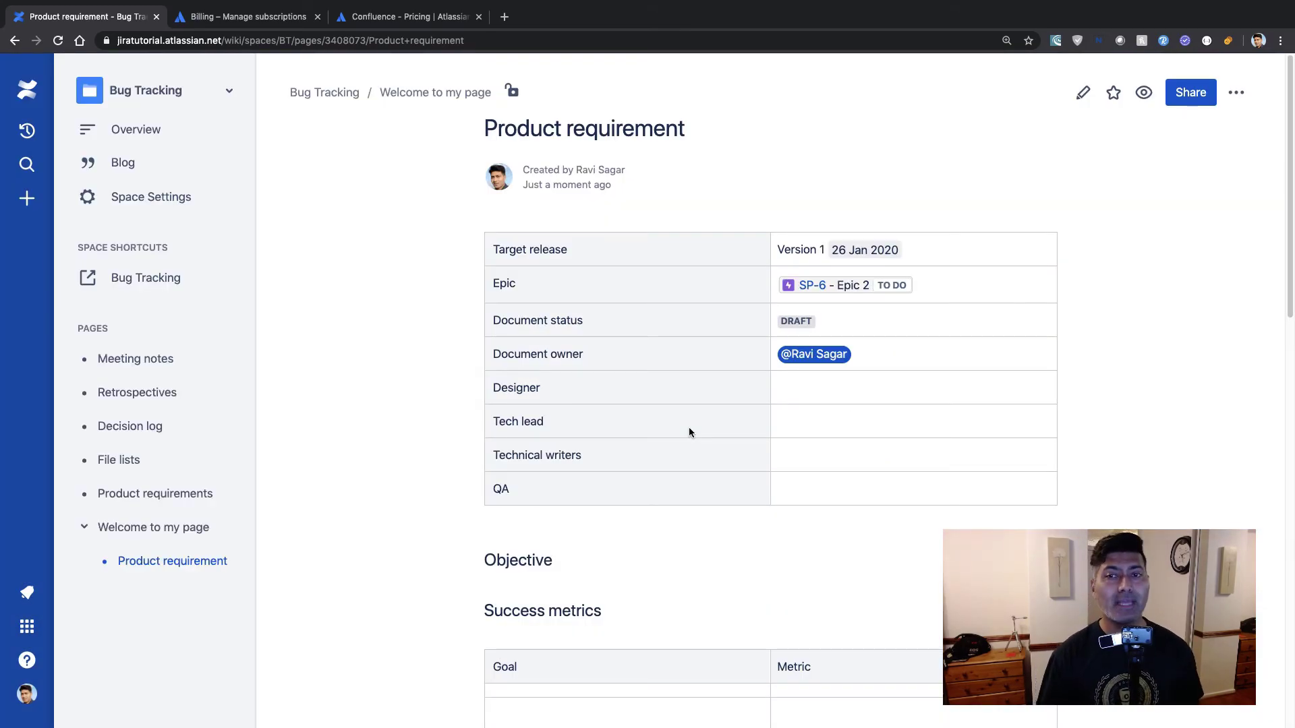